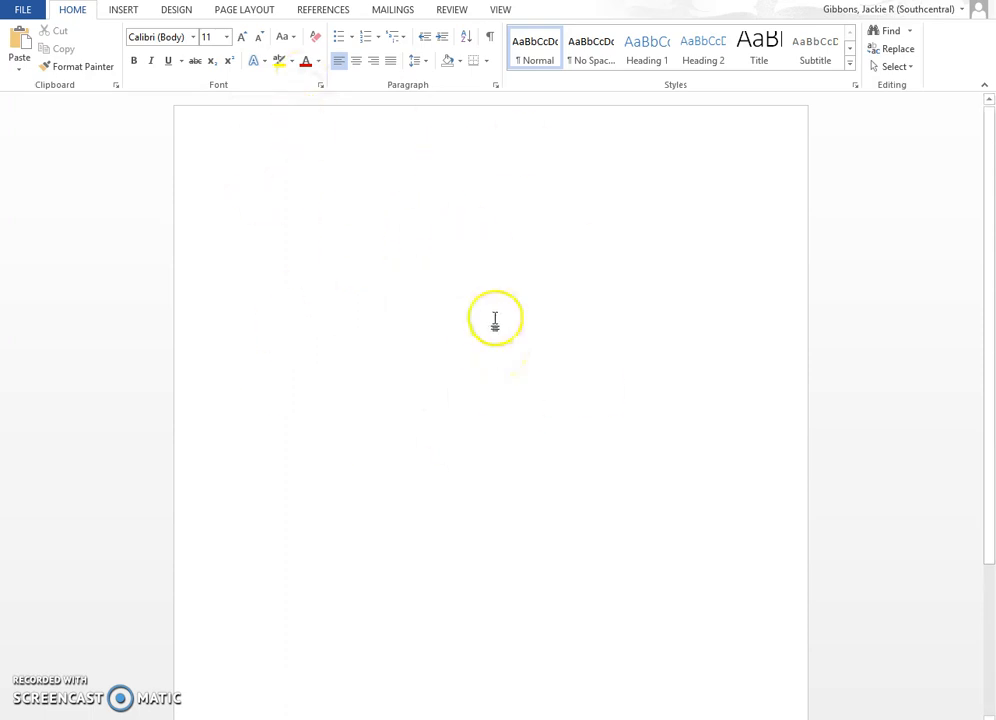
Apply the Normal margin preset of 1 inch on every side from Page Layout
left_click(247, 10)
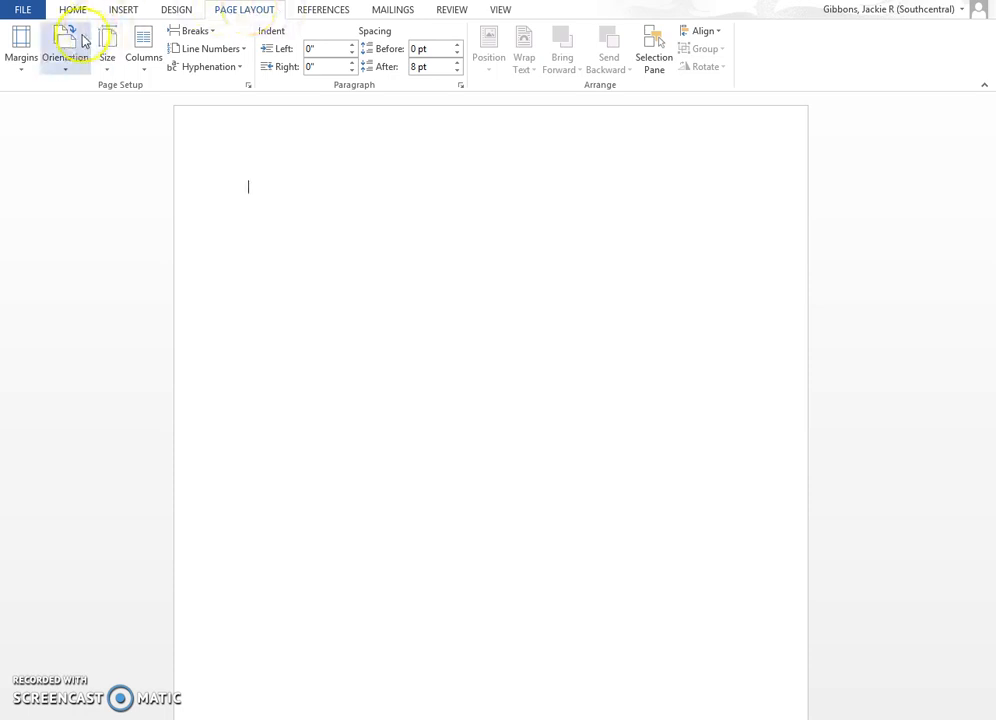
left_click(22, 64)
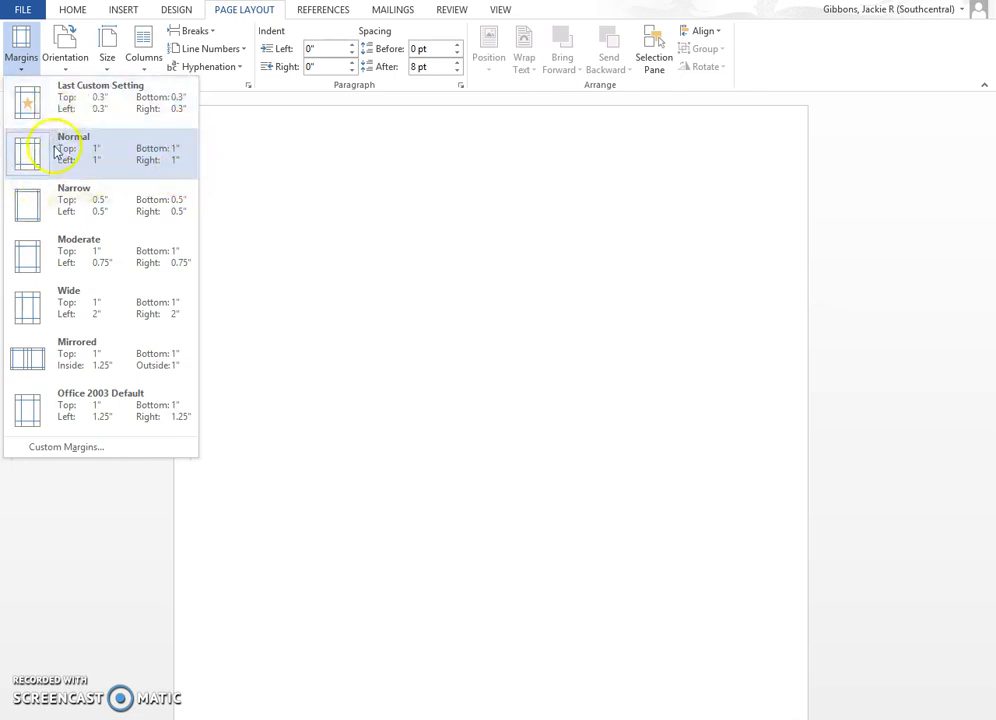
left_click(133, 157)
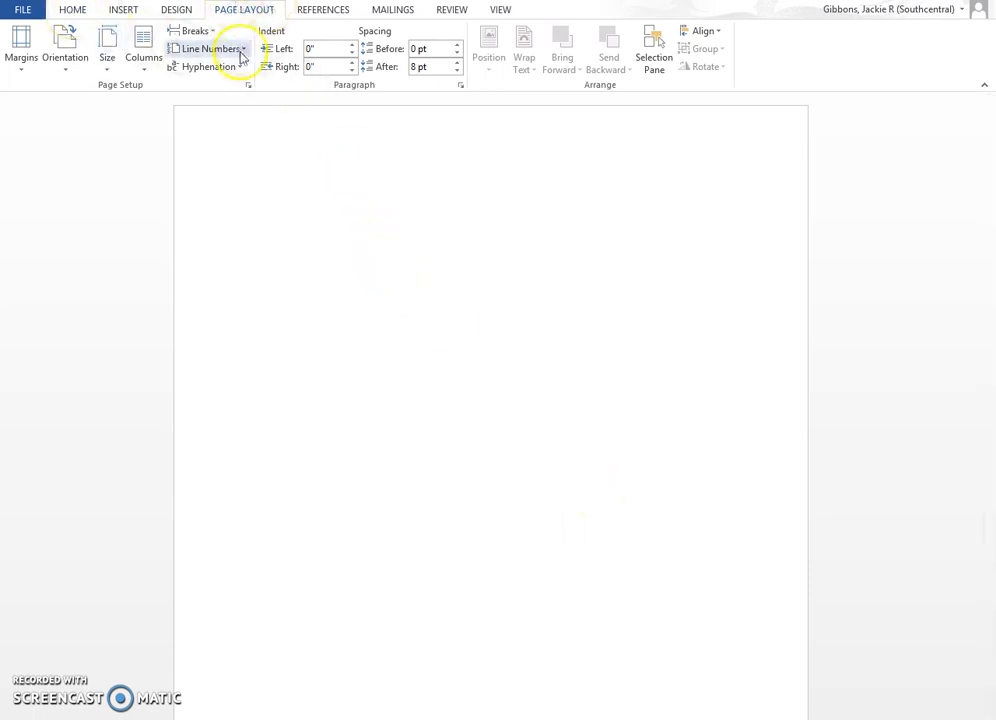
left_click(76, 10)
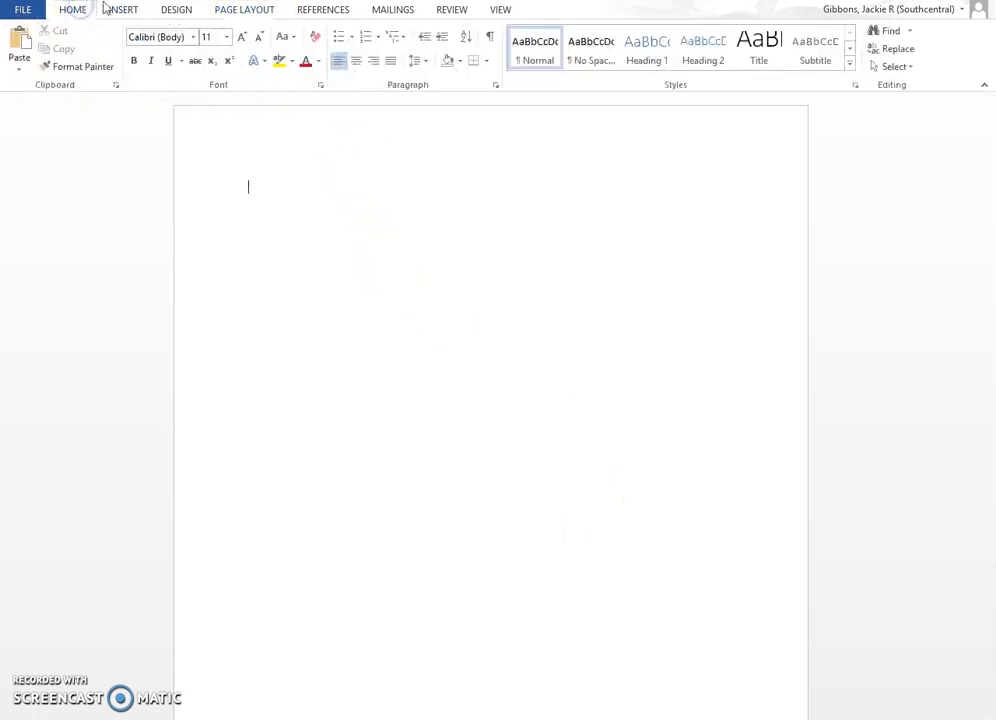
left_click(339, 282)
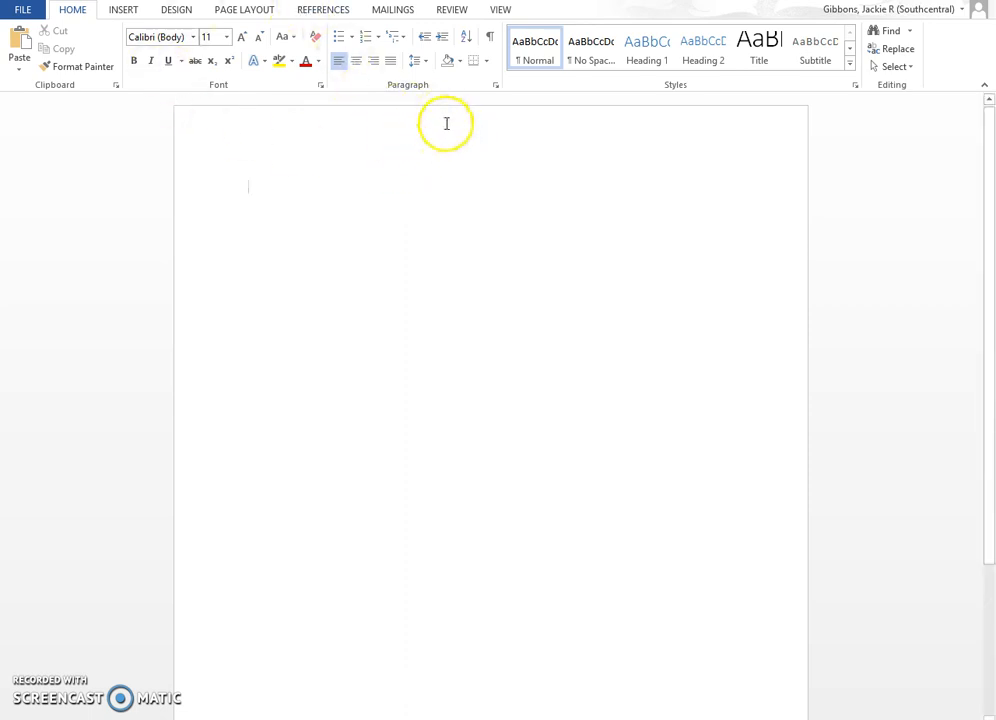
Insert a Plain Number 3 page number at the header's top right and type the surname before it
double_click(409, 127)
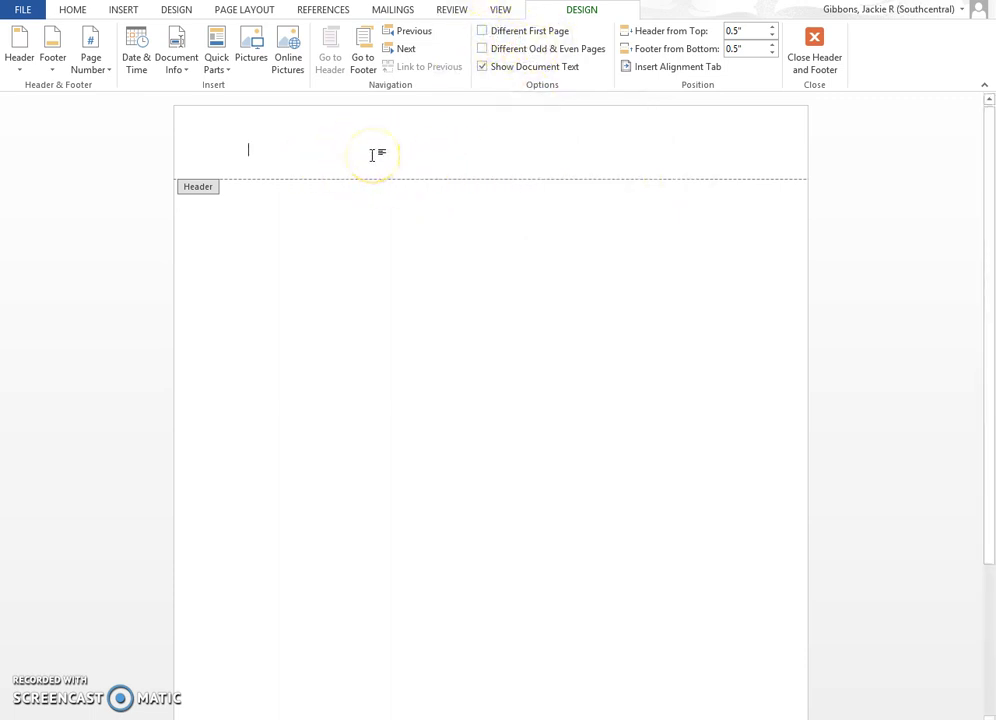
left_click(121, 10)
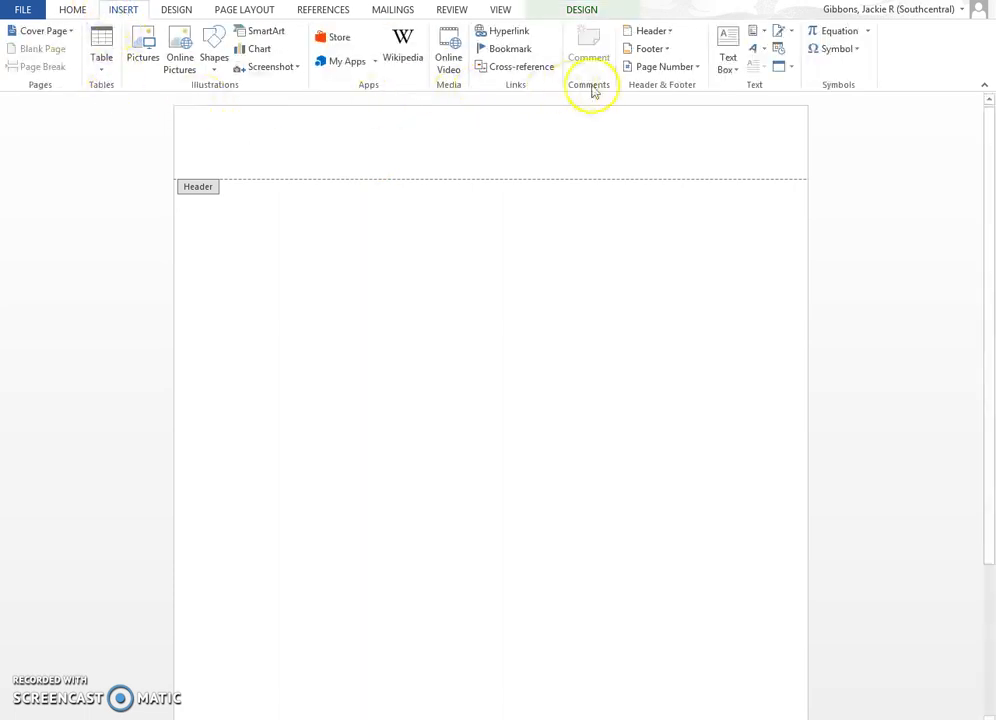
left_click(697, 70)
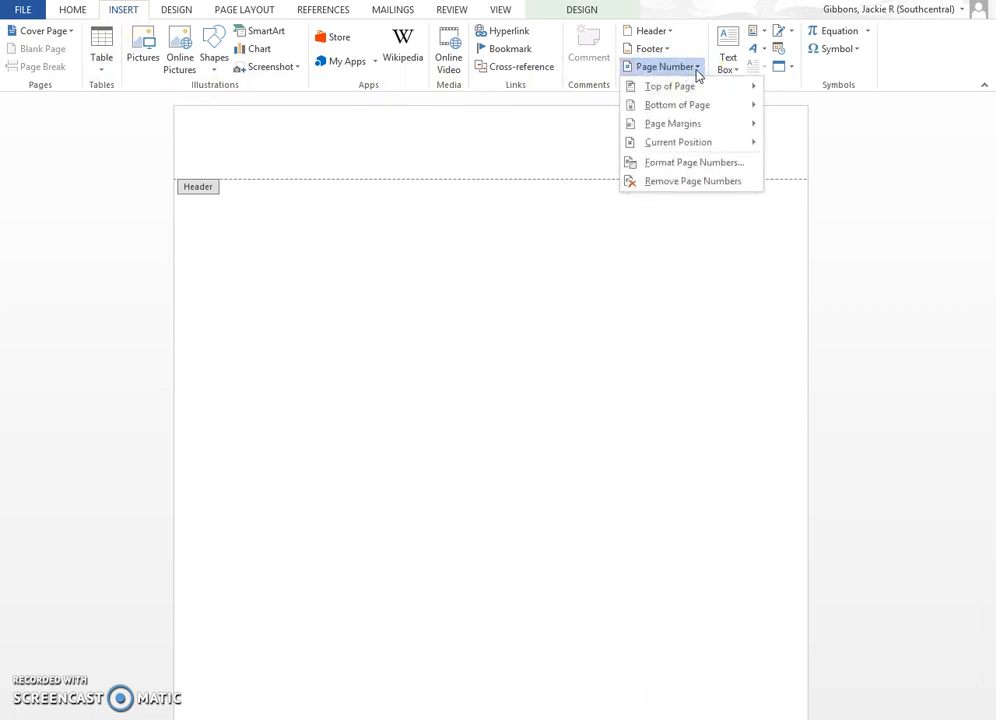
left_click(694, 88)
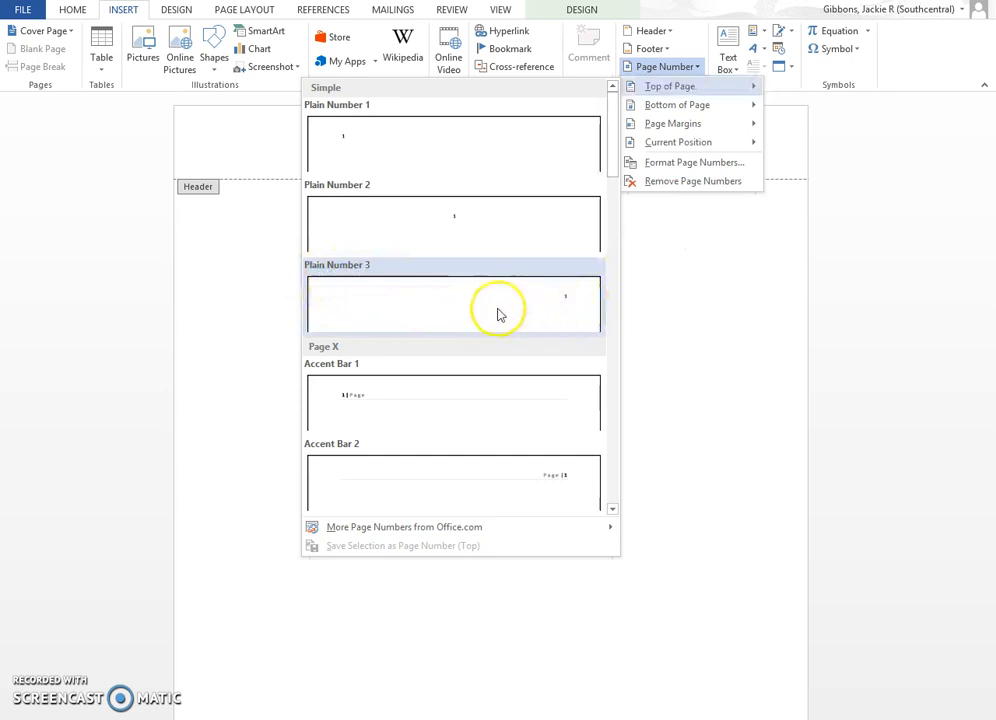
left_click(458, 309)
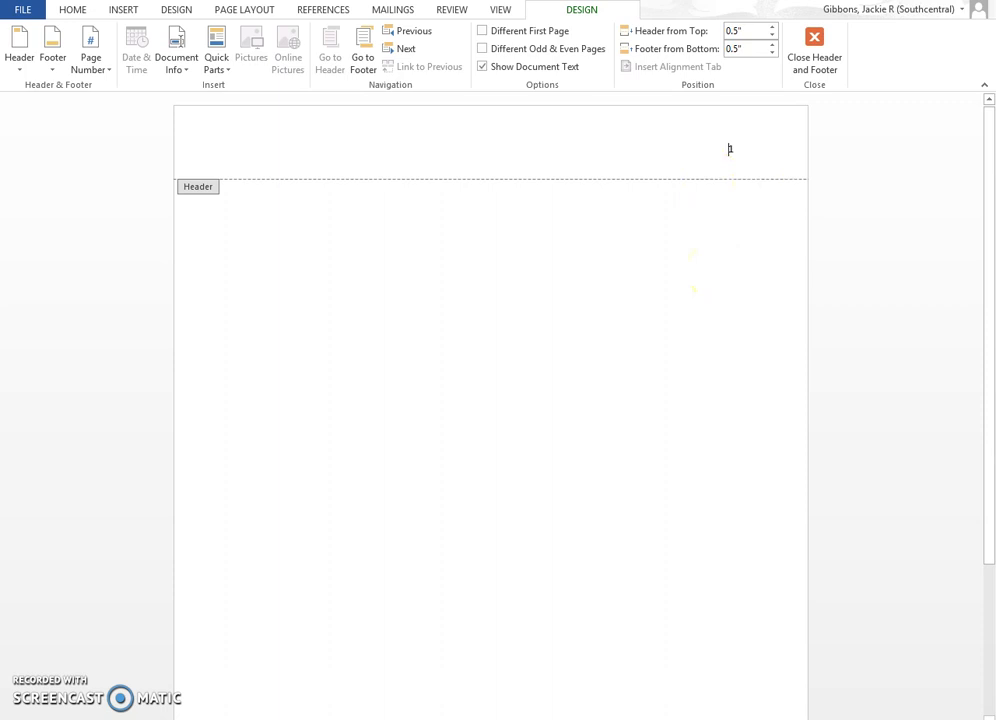
type("Jones")
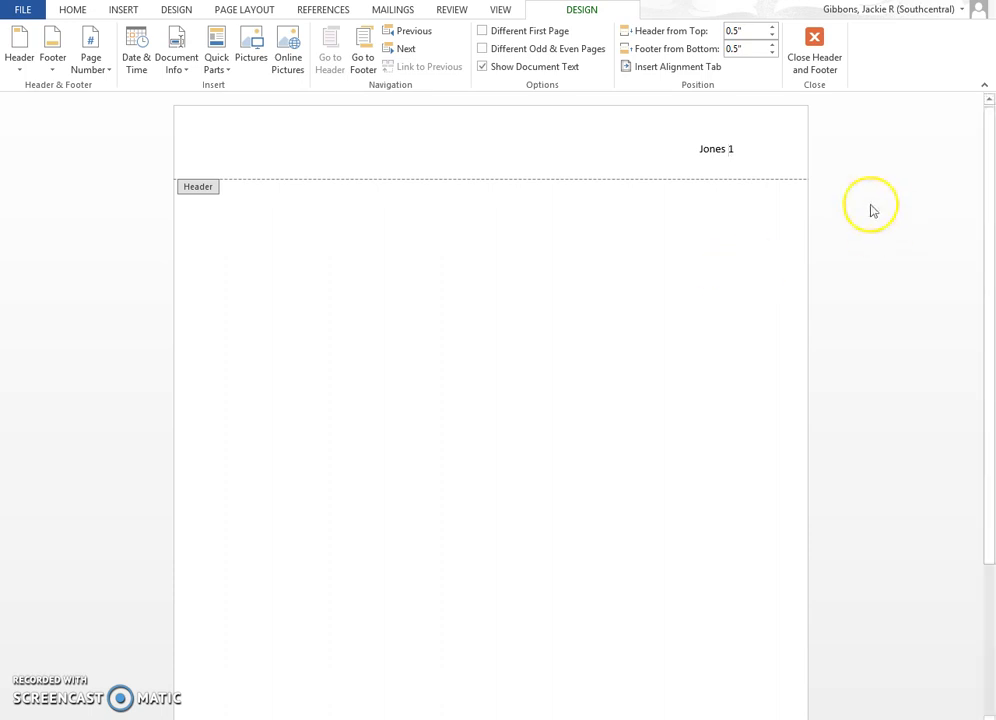
Format the header text as Times New Roman 12 pt, then go back to the document body
left_click(74, 12)
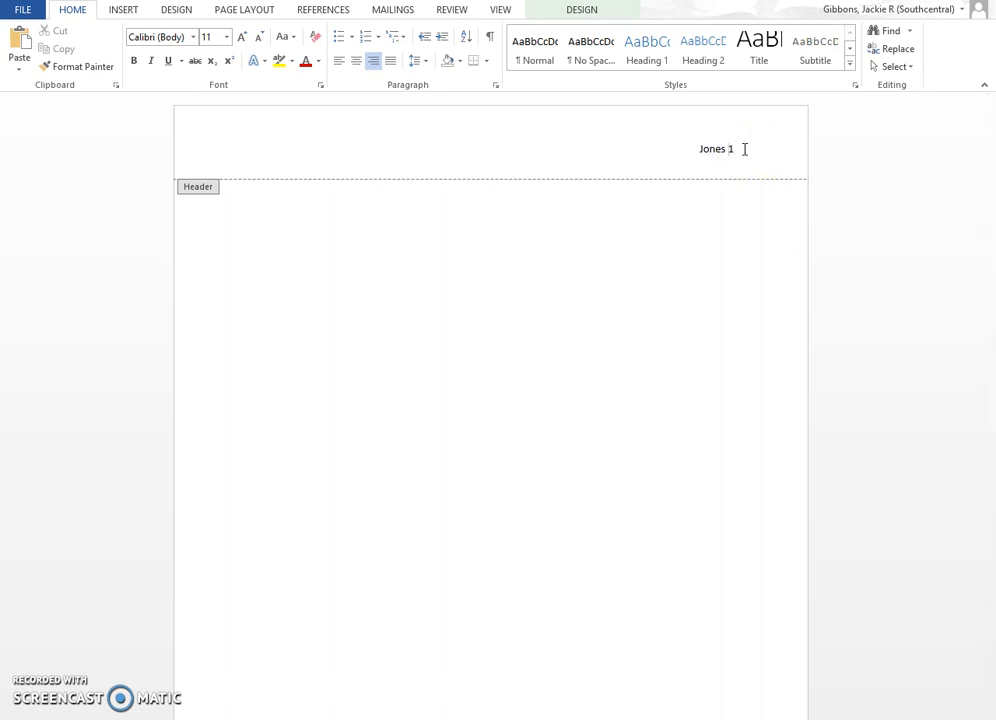
left_click_drag(735, 149, 692, 150)
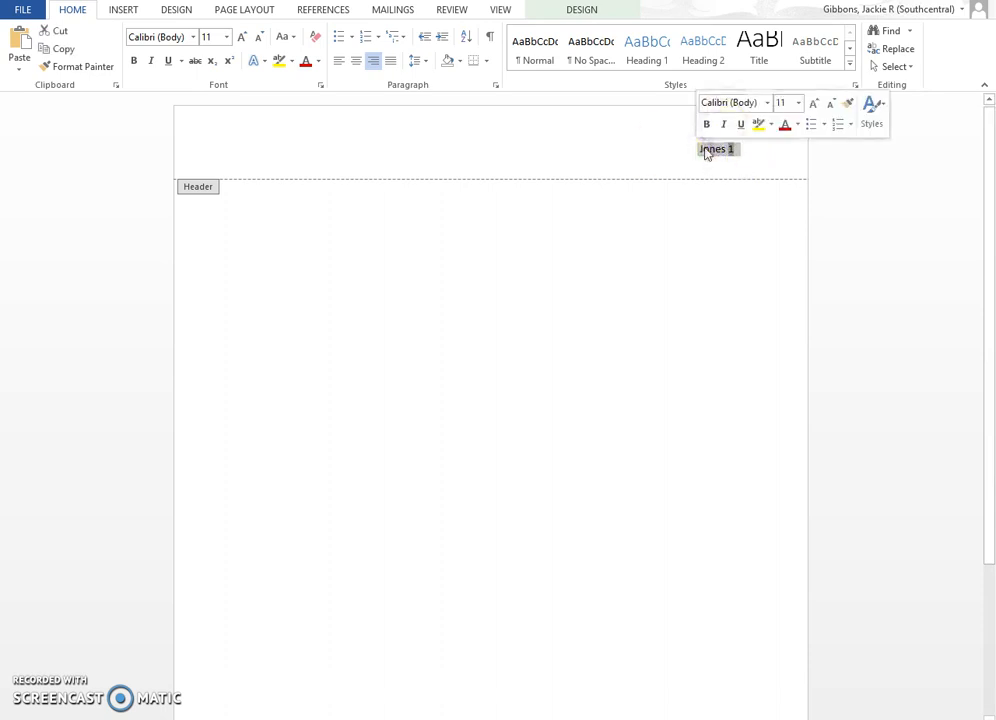
left_click(225, 37)
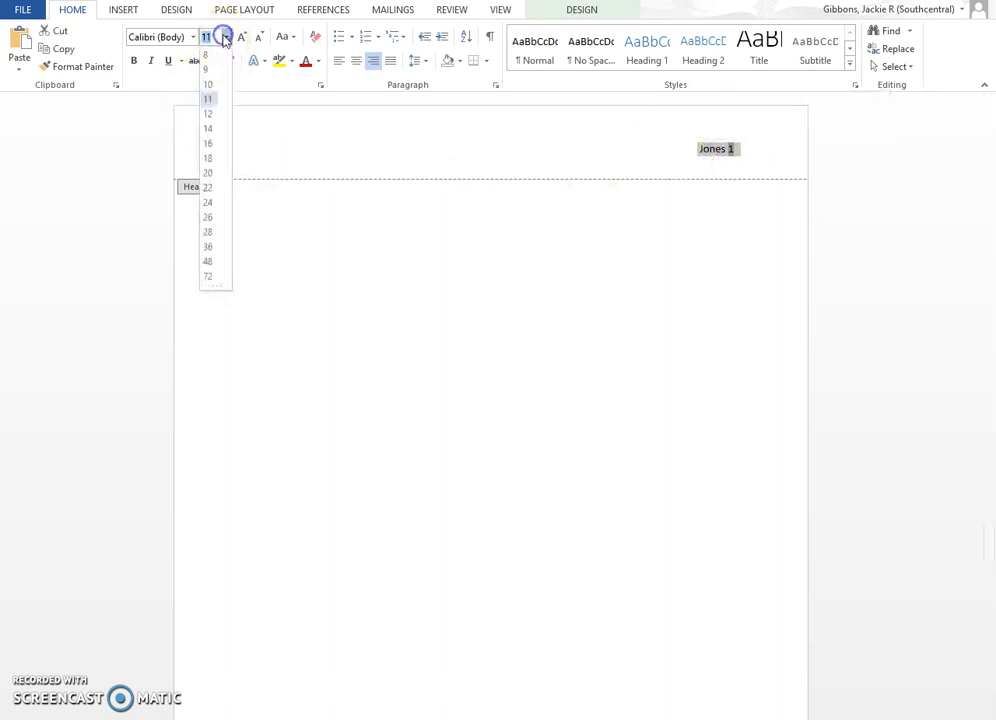
left_click(210, 114)
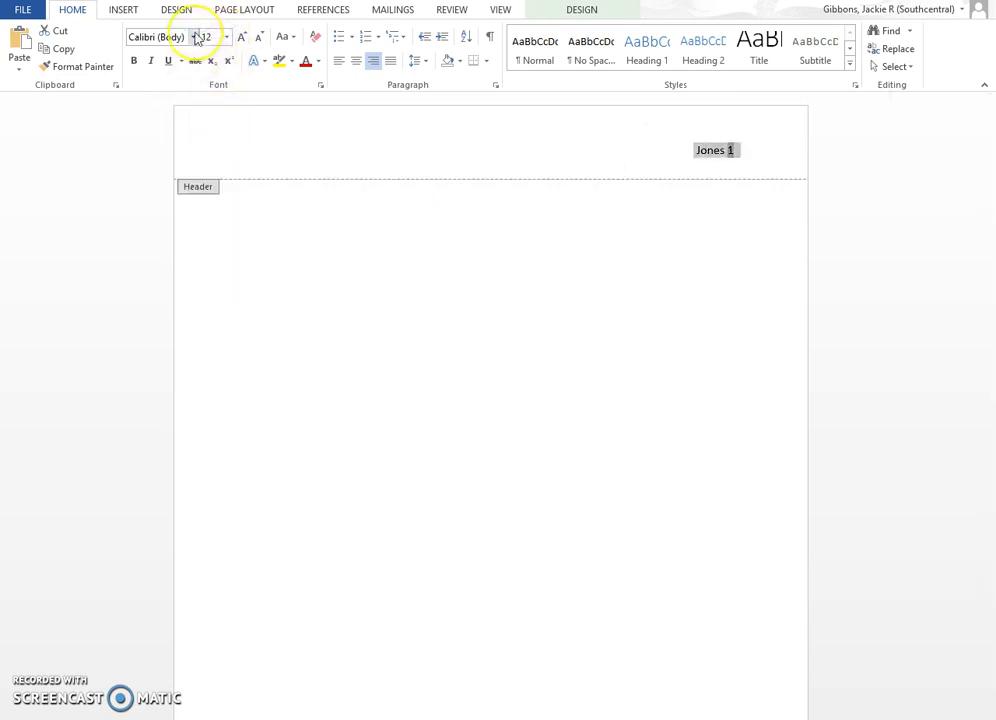
left_click(194, 37)
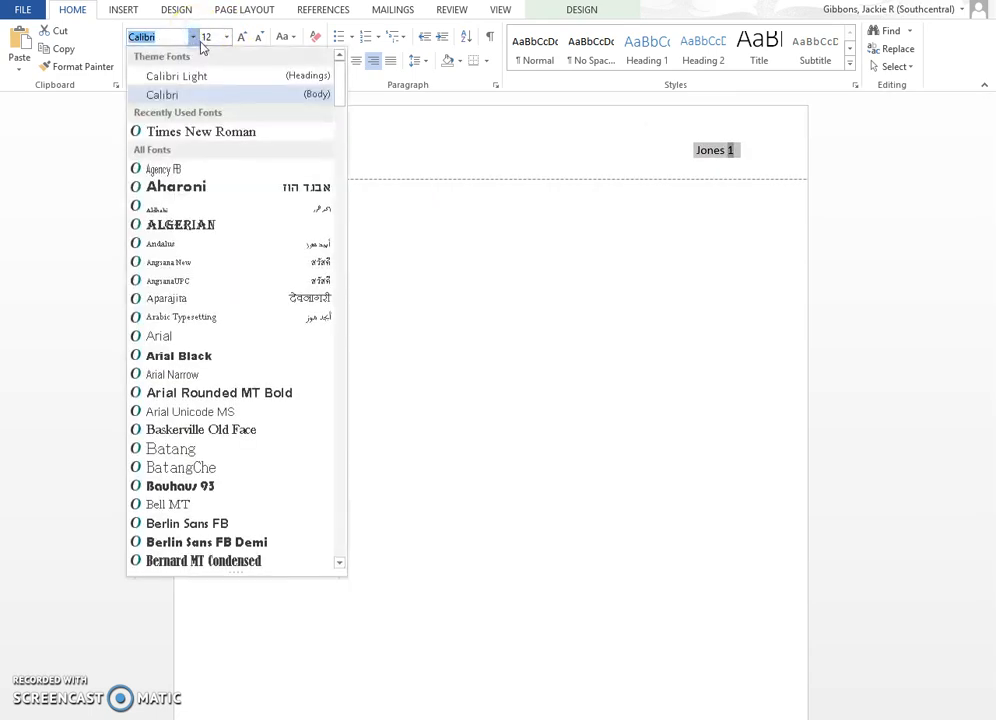
left_click(177, 135)
left_click_drag(342, 87, 349, 498)
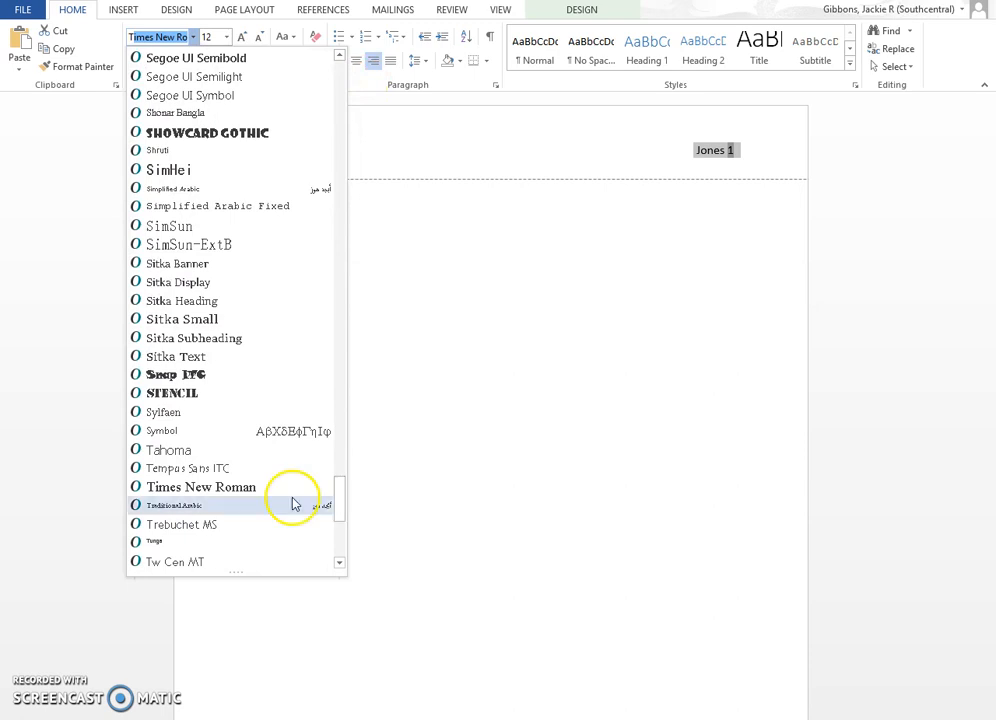
left_click(188, 488)
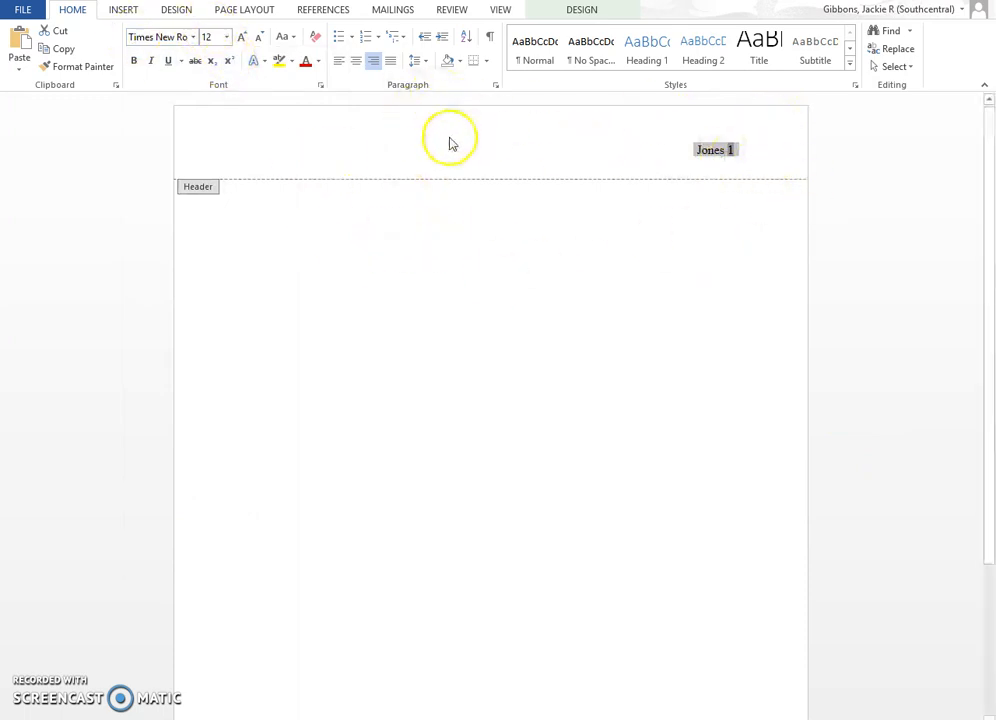
double_click(435, 229)
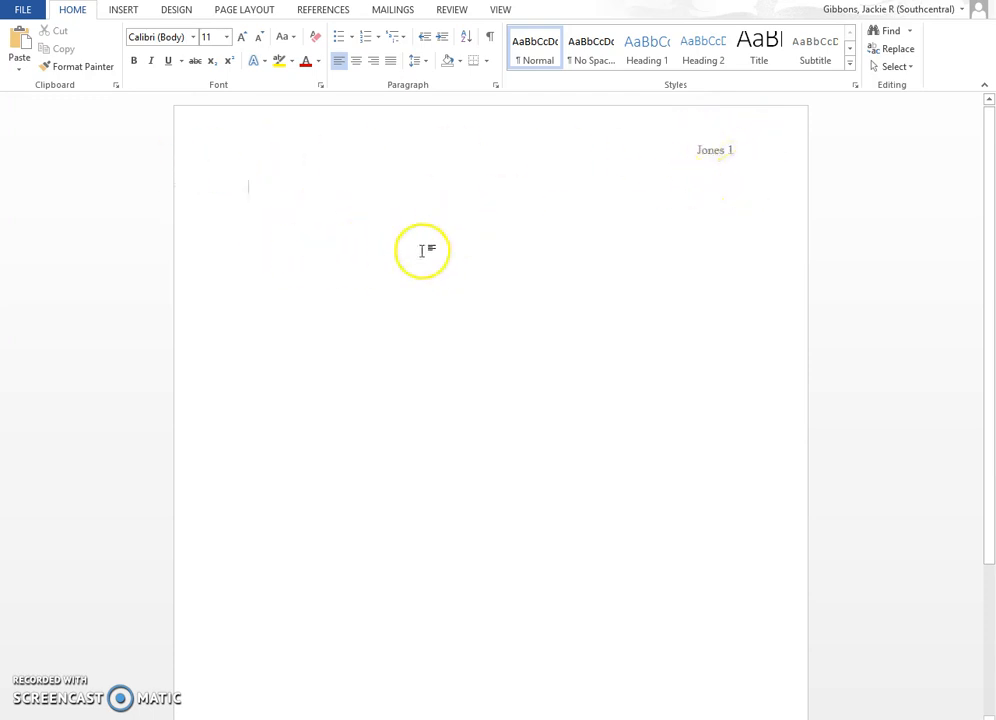
Set the body text font to Times New Roman at 12 pt
left_click(193, 40)
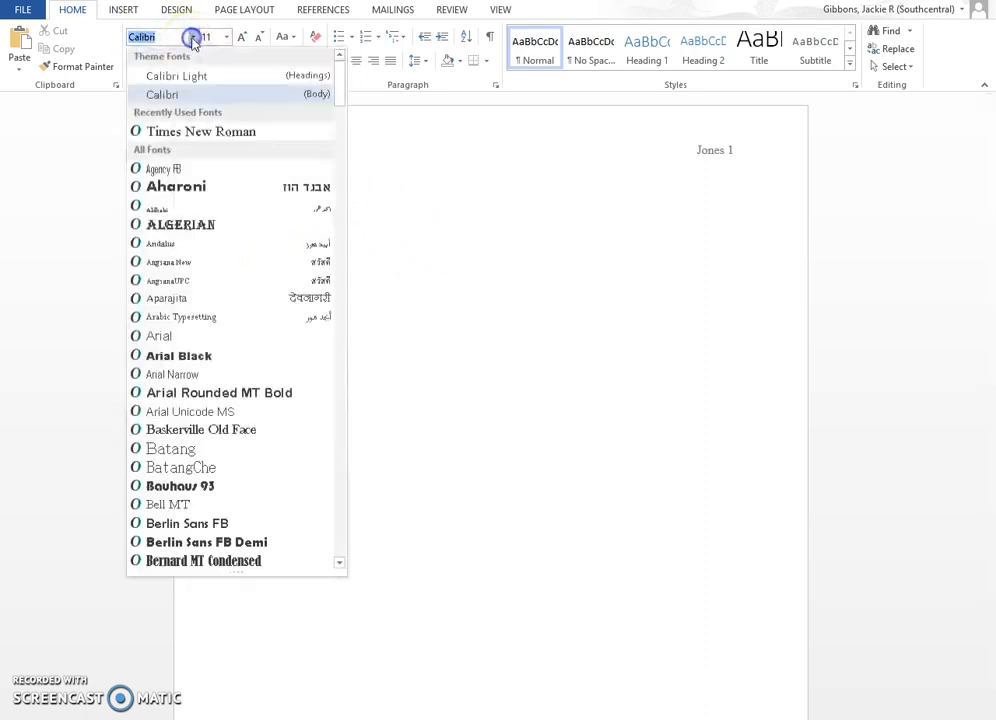
left_click(203, 133)
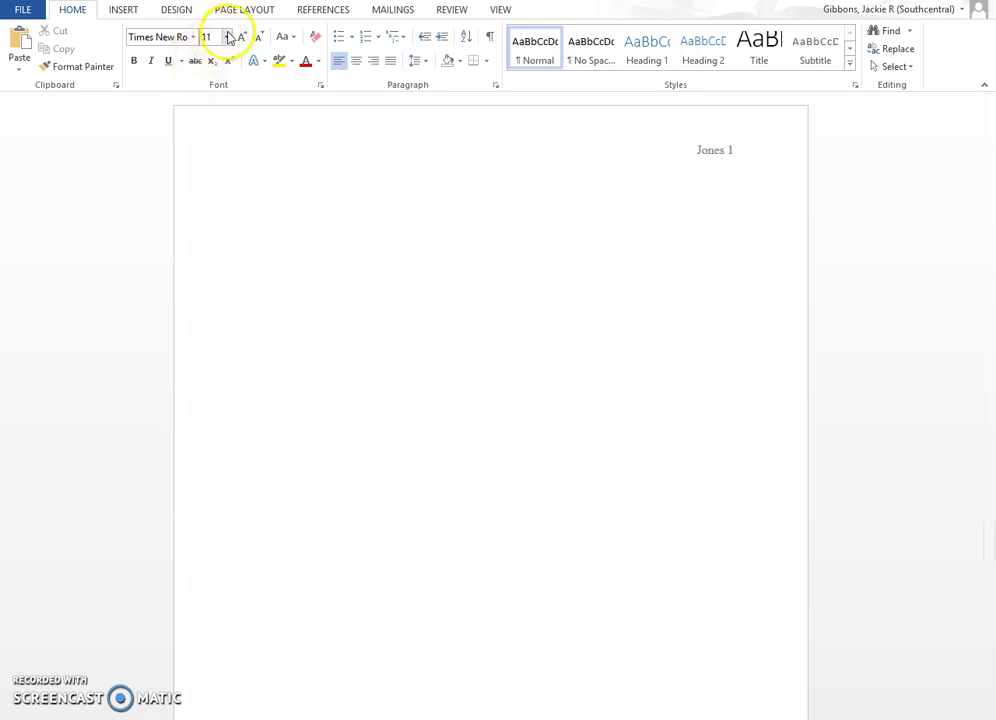
left_click(227, 37)
left_click(212, 115)
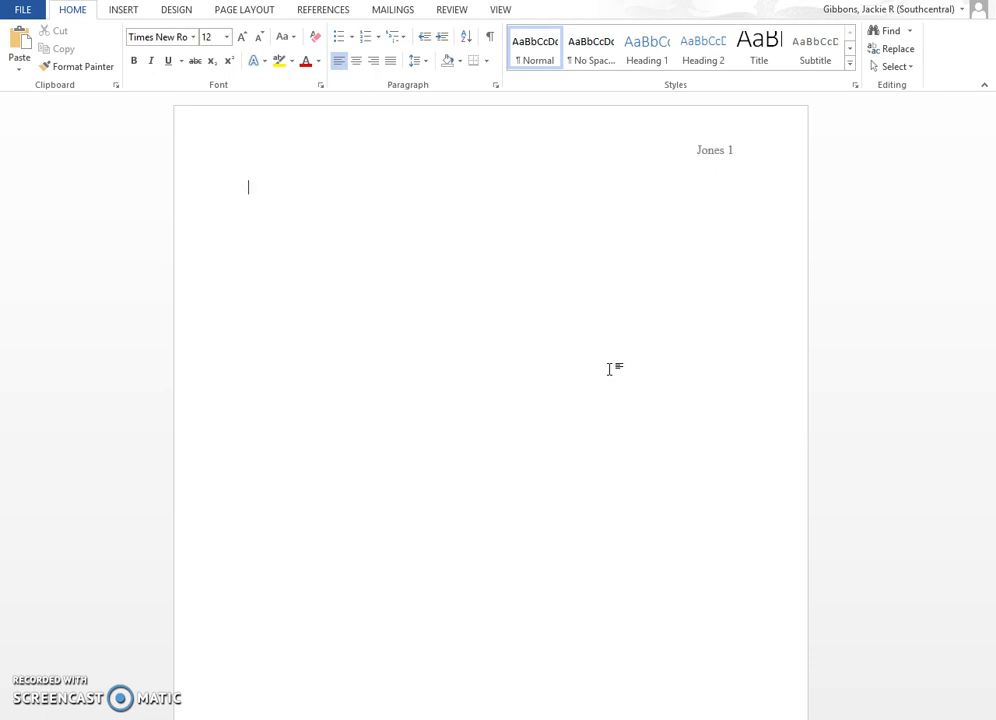
Set the body line spacing to 2.0 and remove the space after paragraphs
left_click(598, 368)
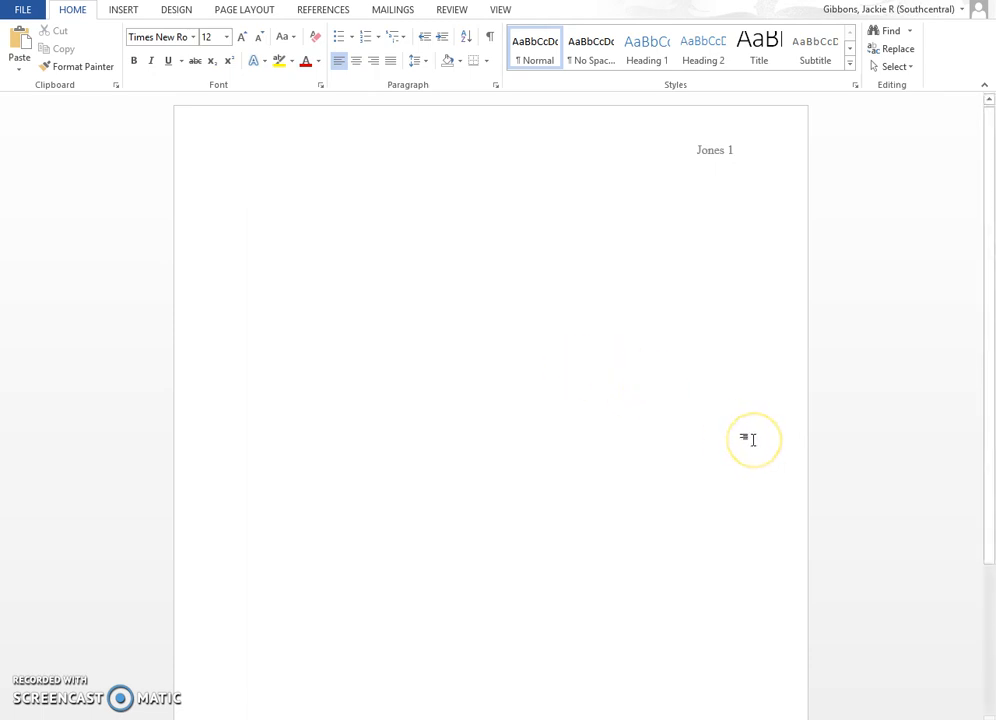
left_click(733, 406)
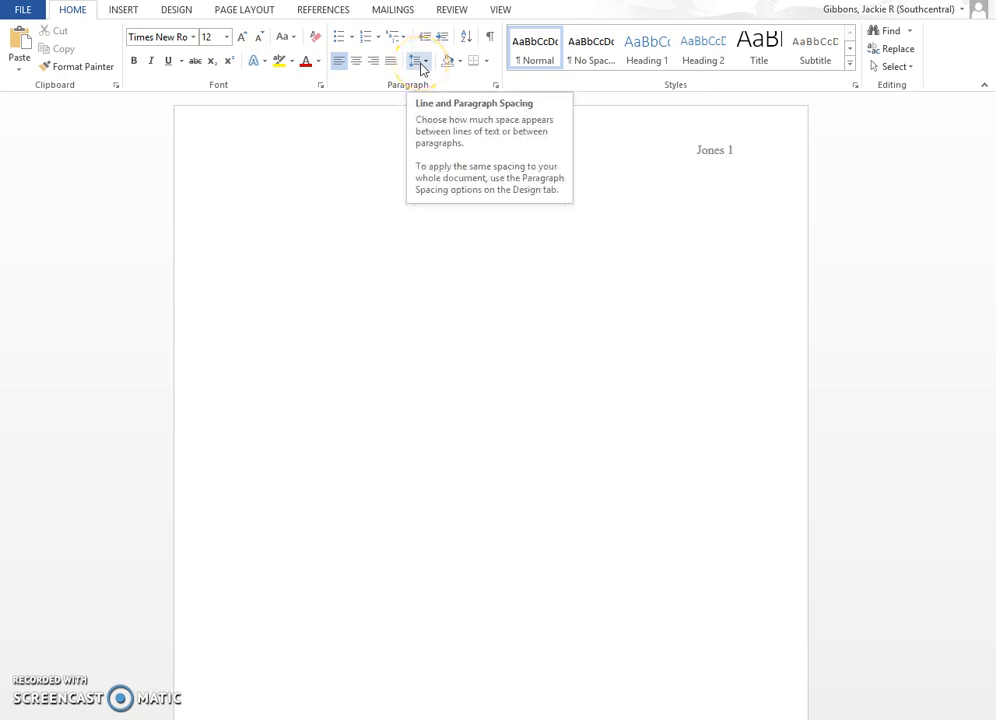
left_click(425, 62)
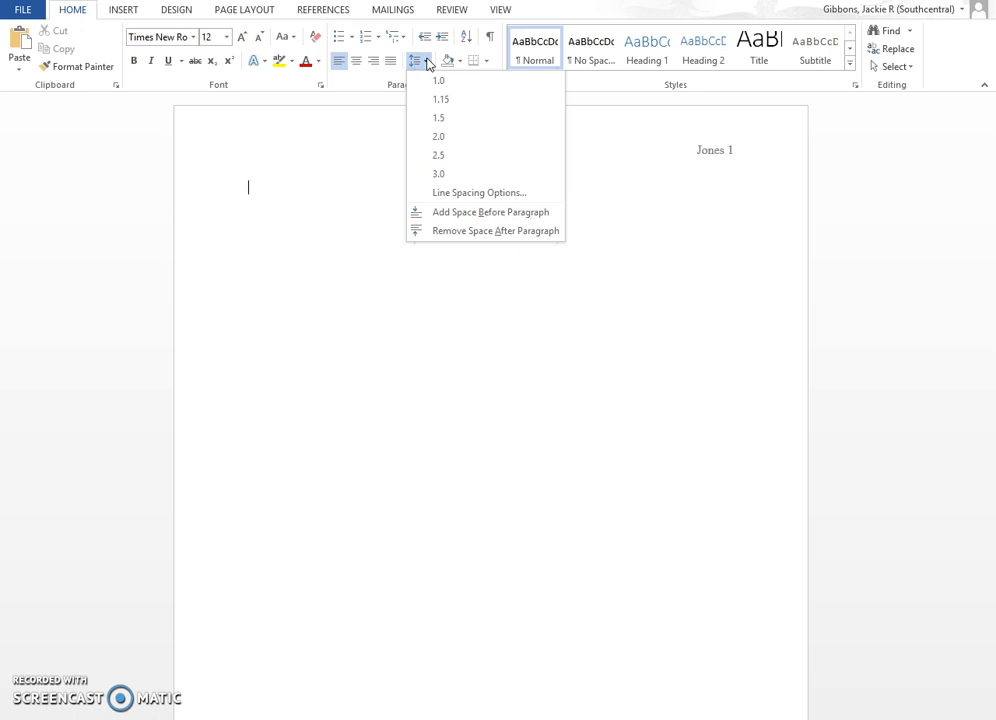
left_click(443, 140)
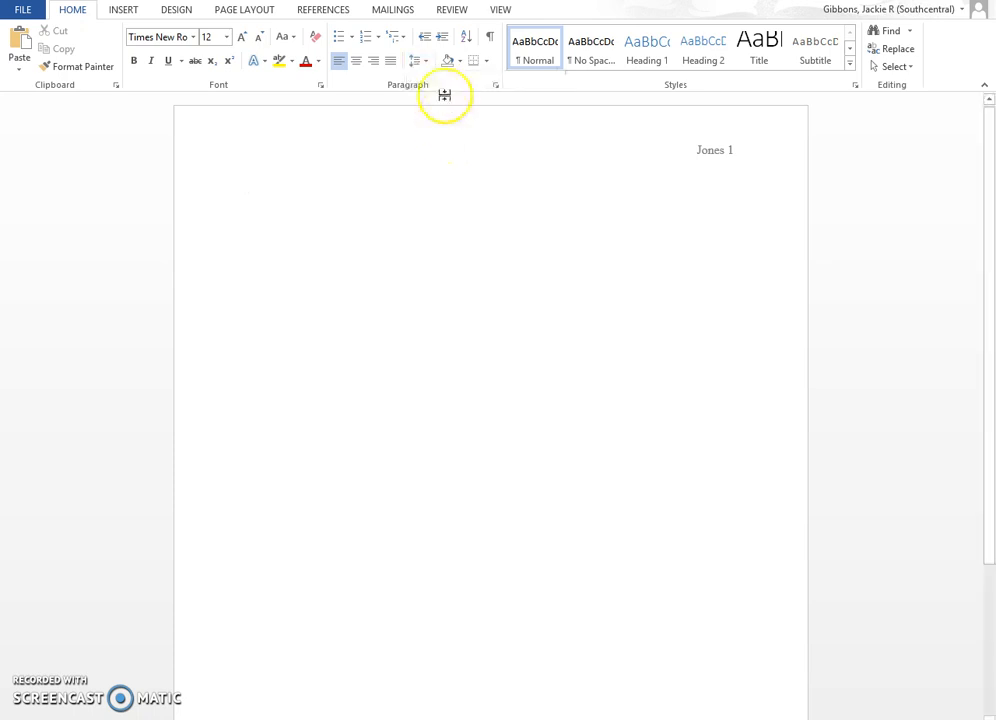
left_click(427, 64)
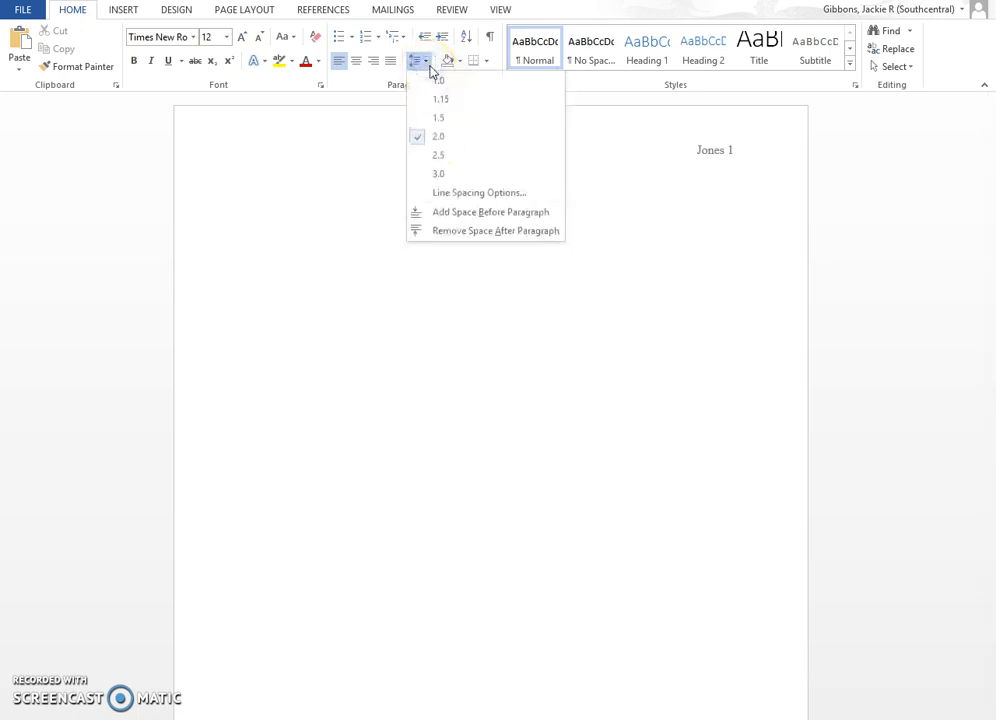
left_click(429, 68)
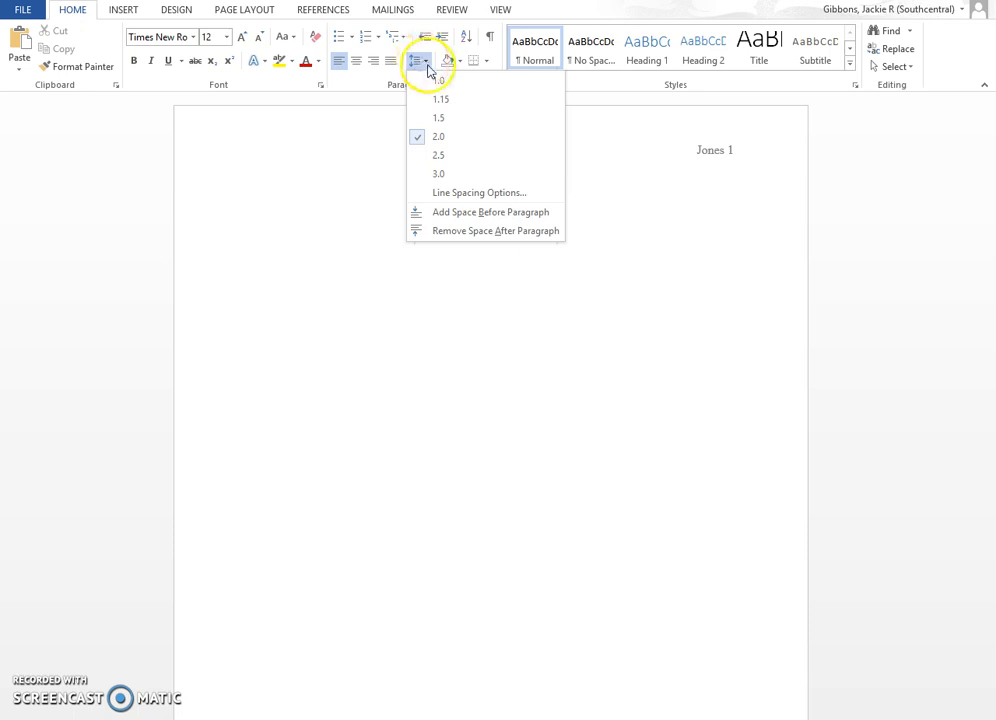
left_click(461, 231)
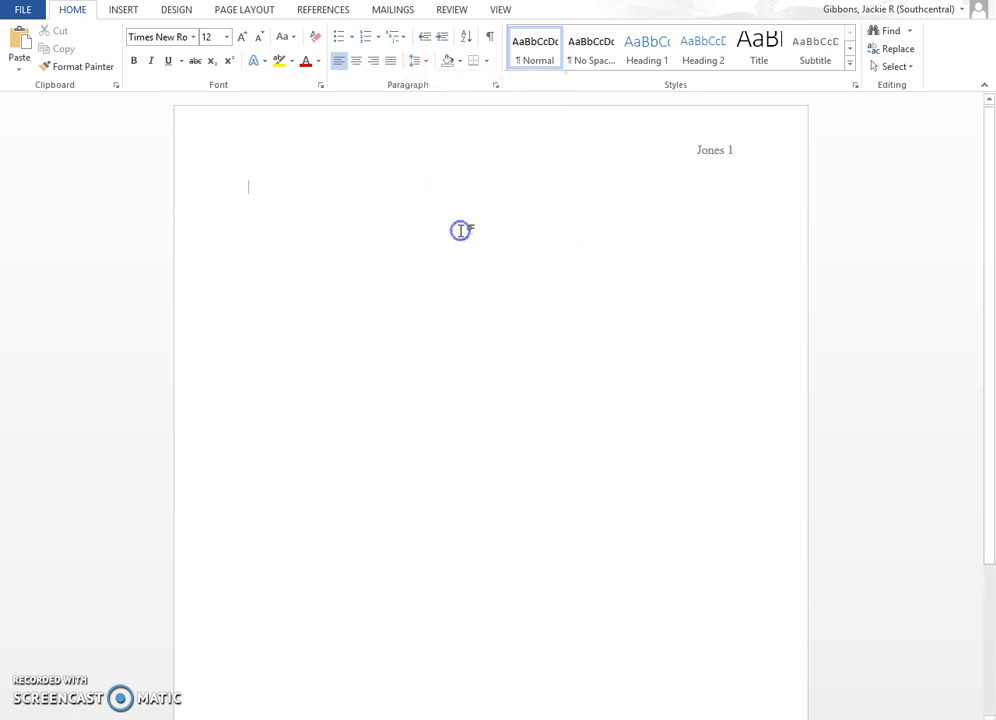
left_click(418, 62)
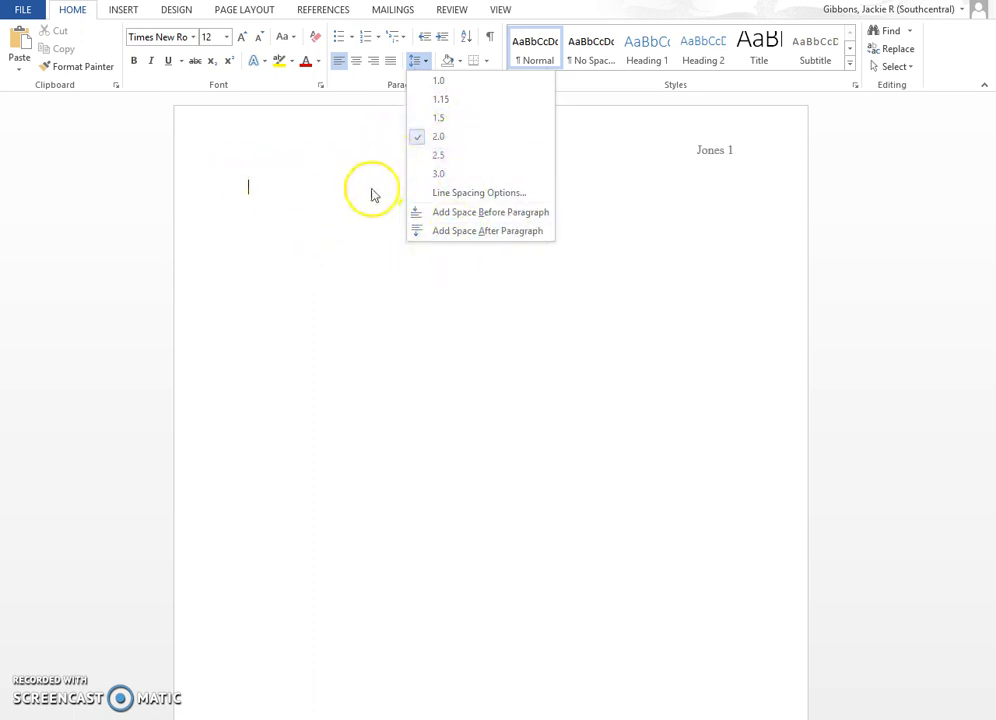
left_click(258, 192)
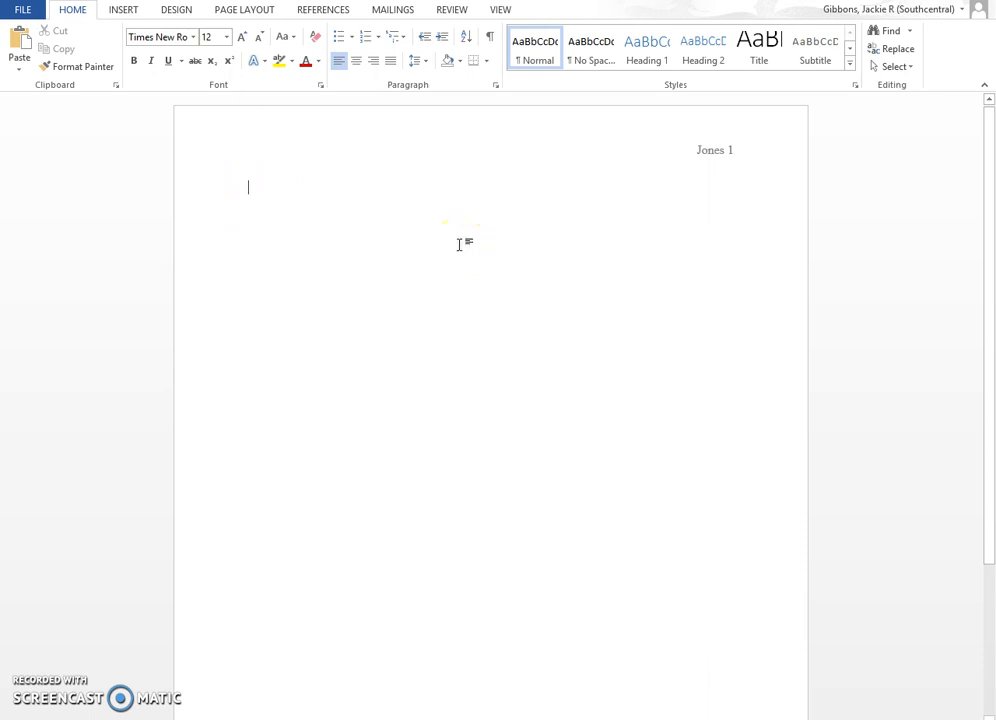
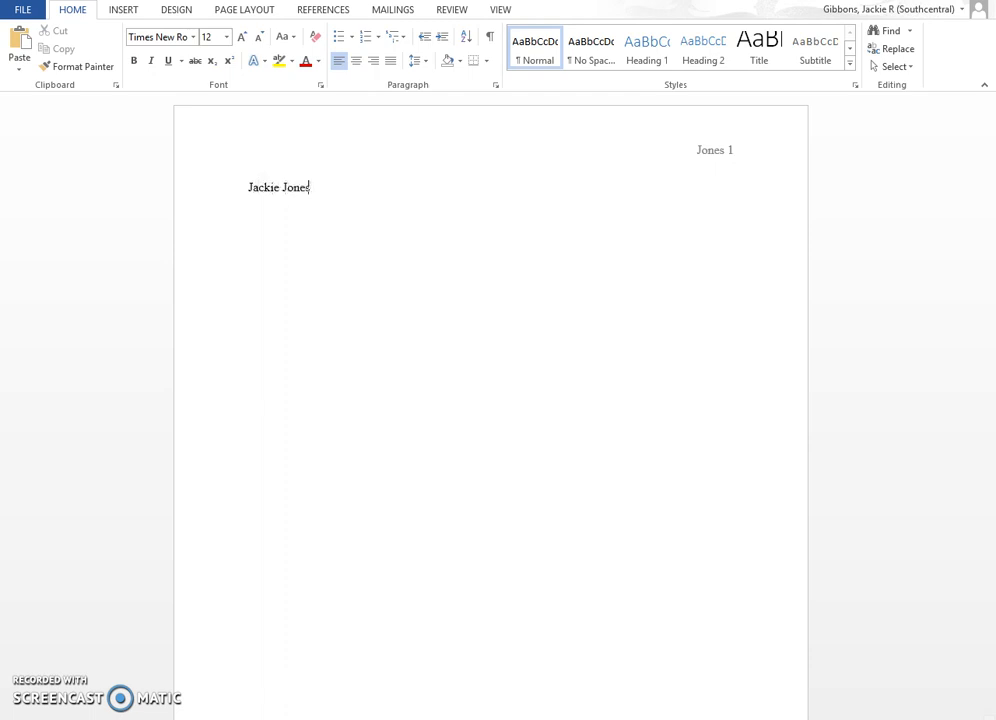
Type the heading lines: the student's name, the instructor's name, English 102, Section 1, and 30 December 2017
key("Return")
type("Professor ")
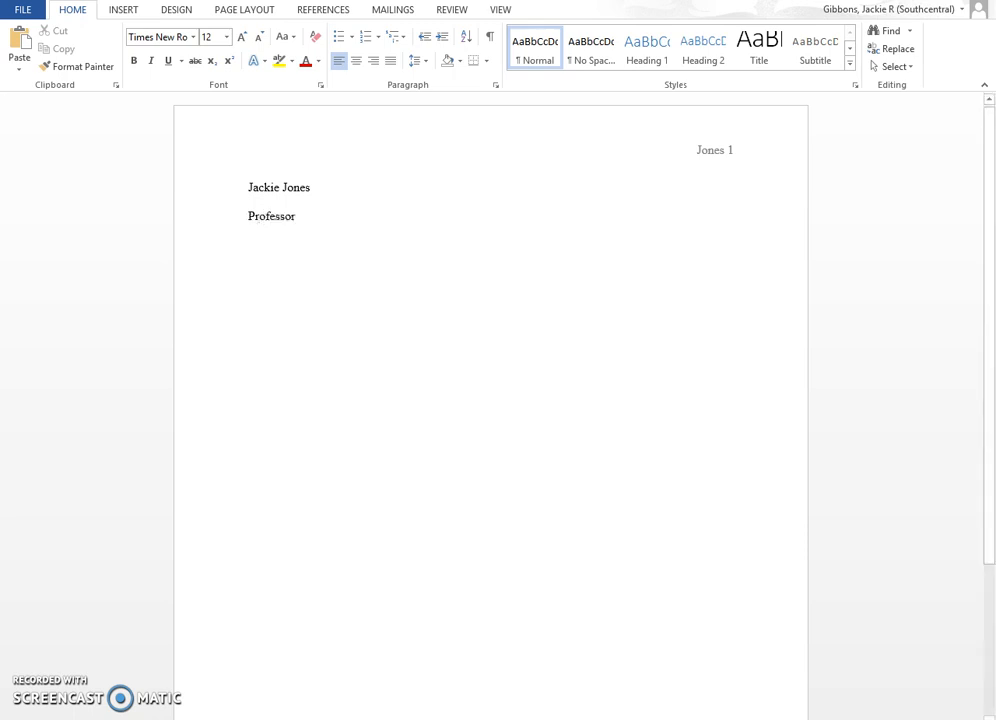
type("Bell")
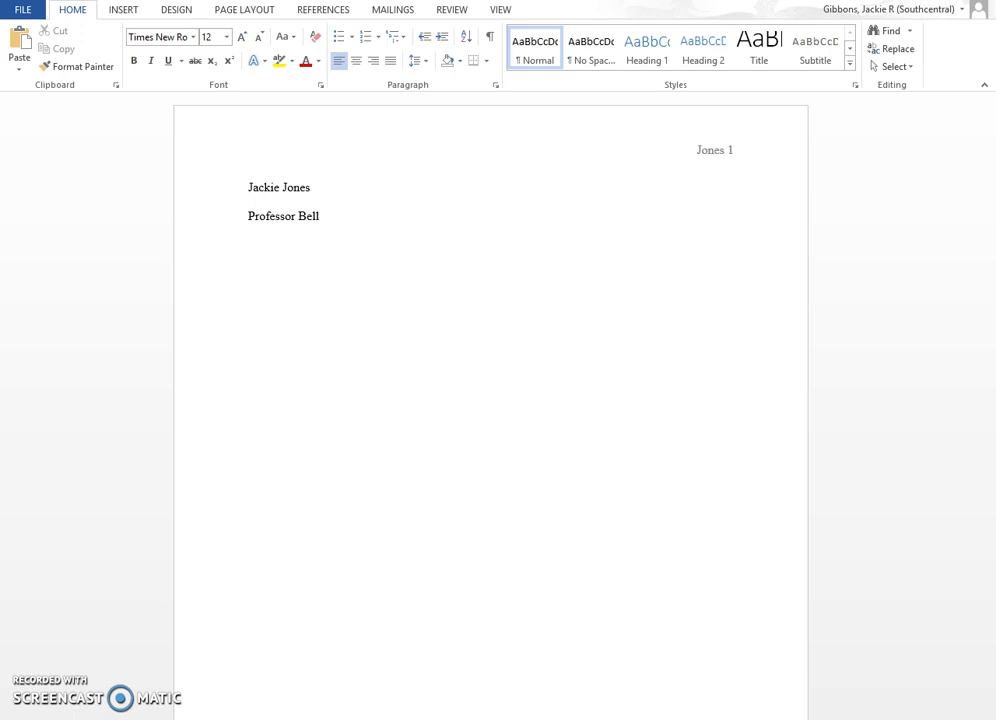
type("English 102, Sec")
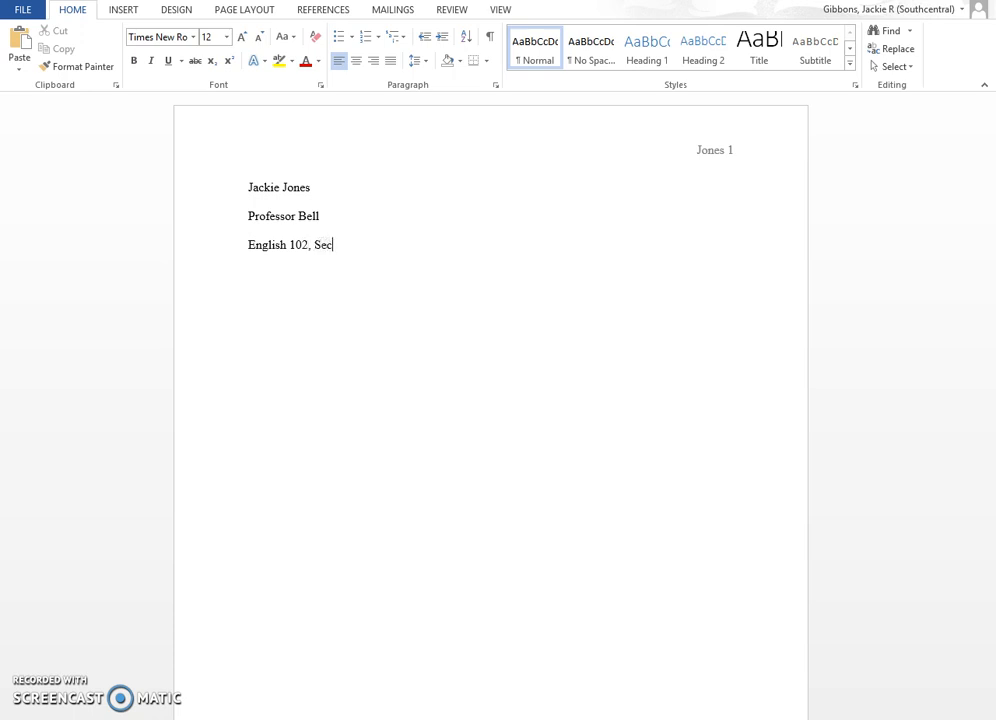
type("tion 1")
key("Return")
type("30 Decee")
key("BackSpace")
type("mber 2017")
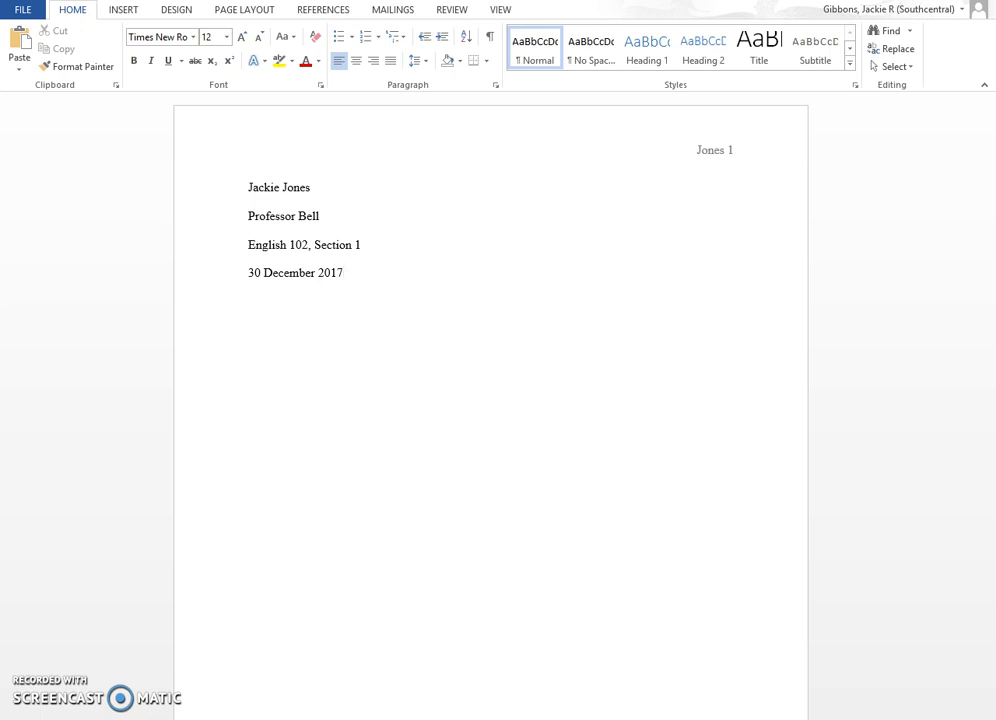
key("Return")
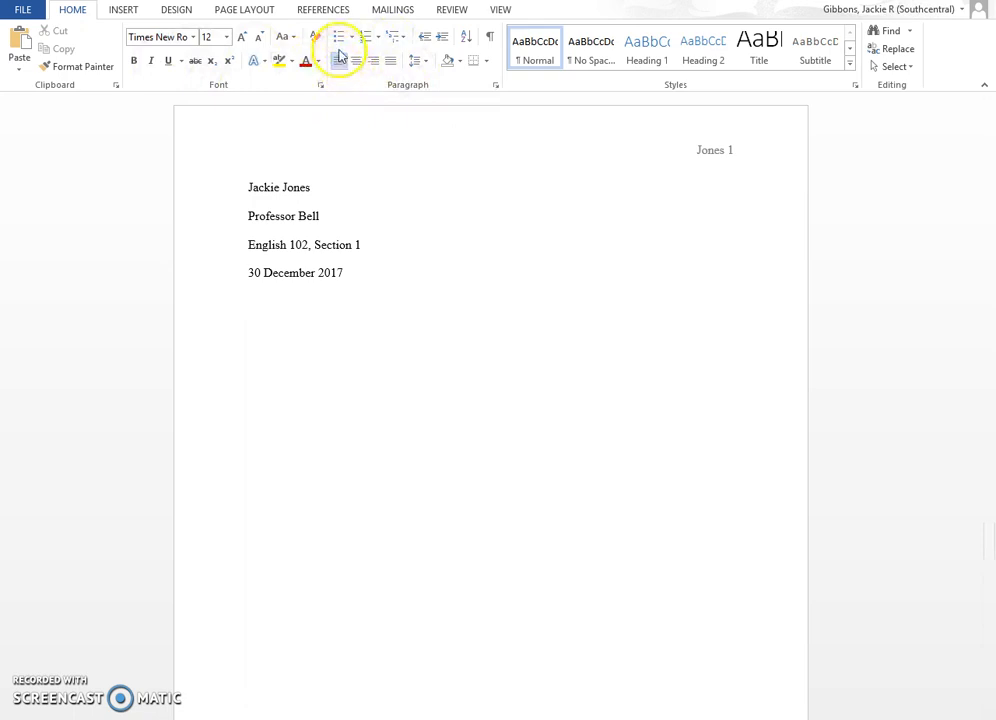
Center the new line and type the title 'Compare and Contrast: Two Great Leaders'
left_click(393, 63)
left_click(357, 62)
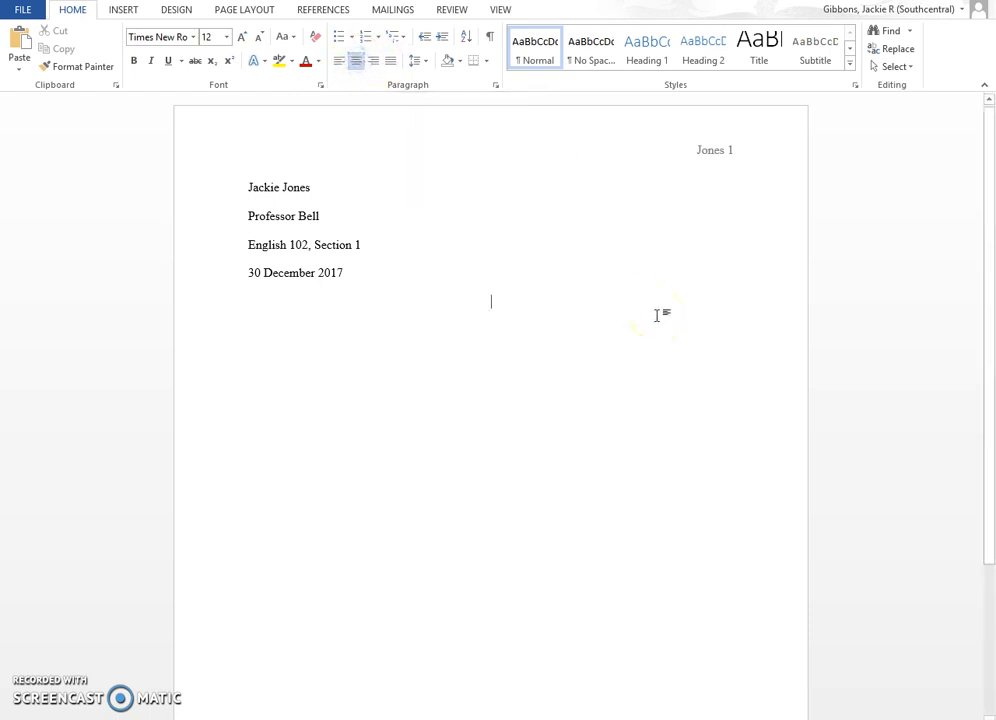
type("Compare and Contrast: Two Great Leadr")
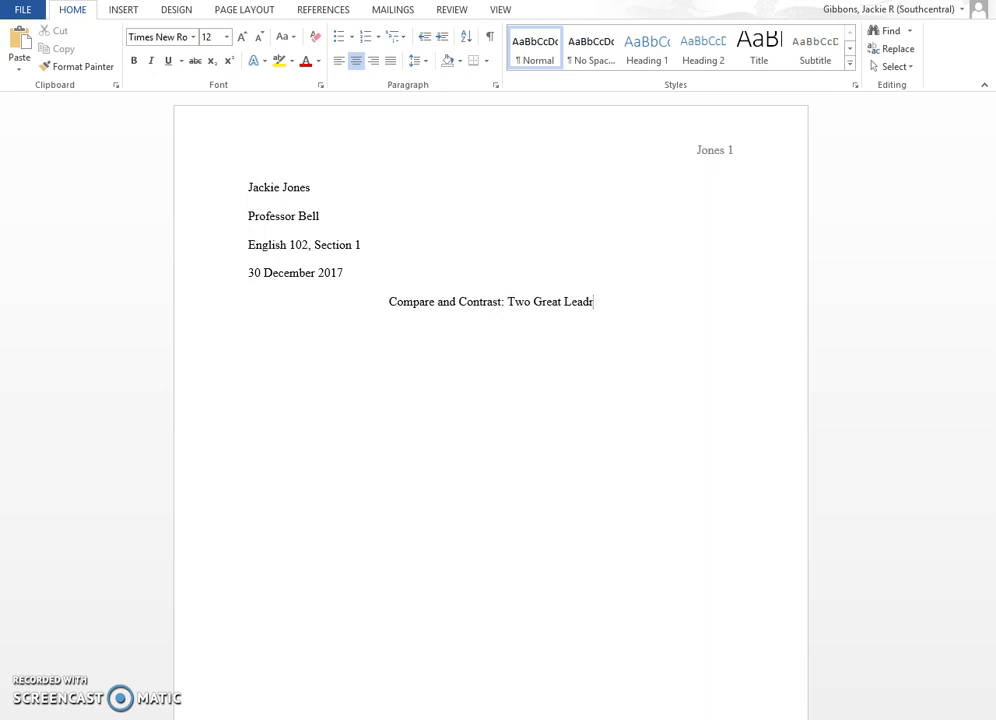
key("BackSpace")
type("ers")
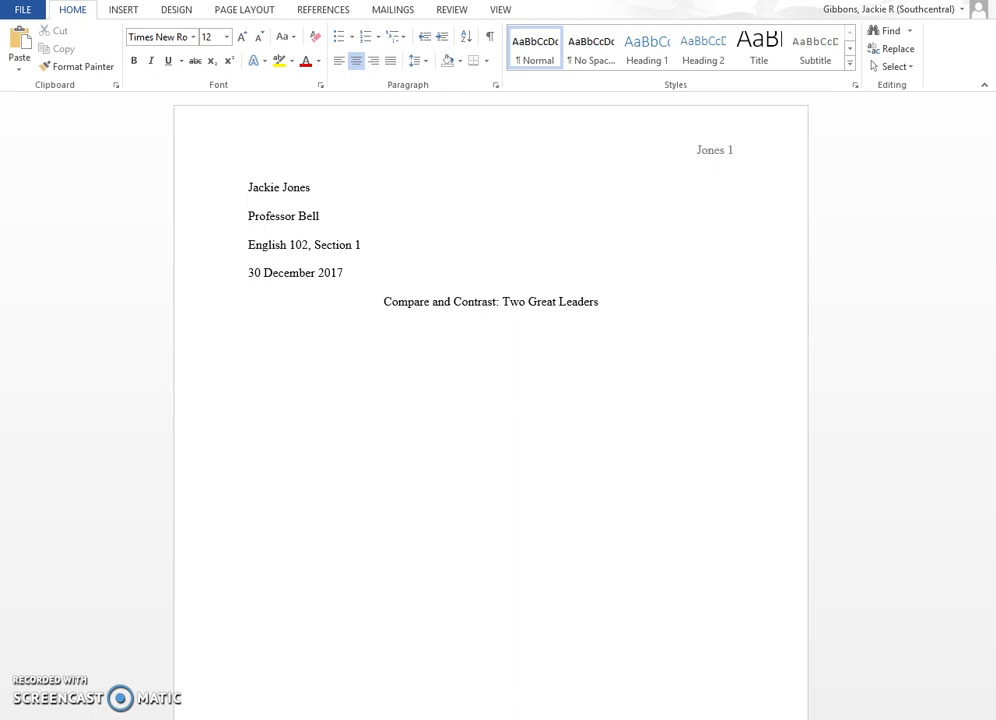
Start a new left-aligned paragraph below the title with Ctrl+L
key("Return")
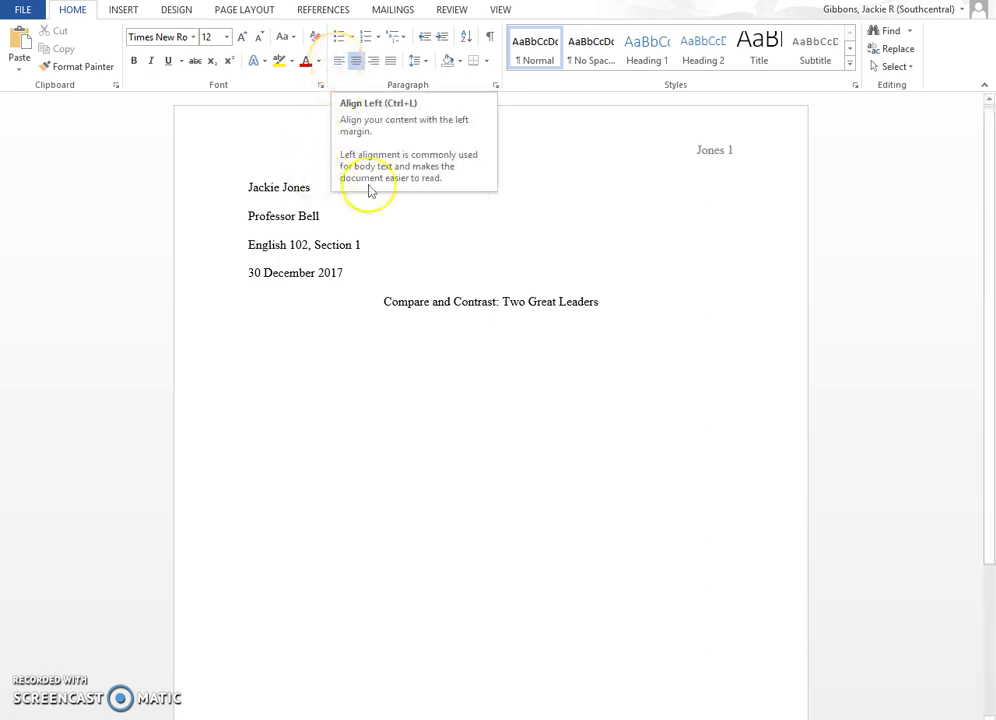
key("ctrl+l")
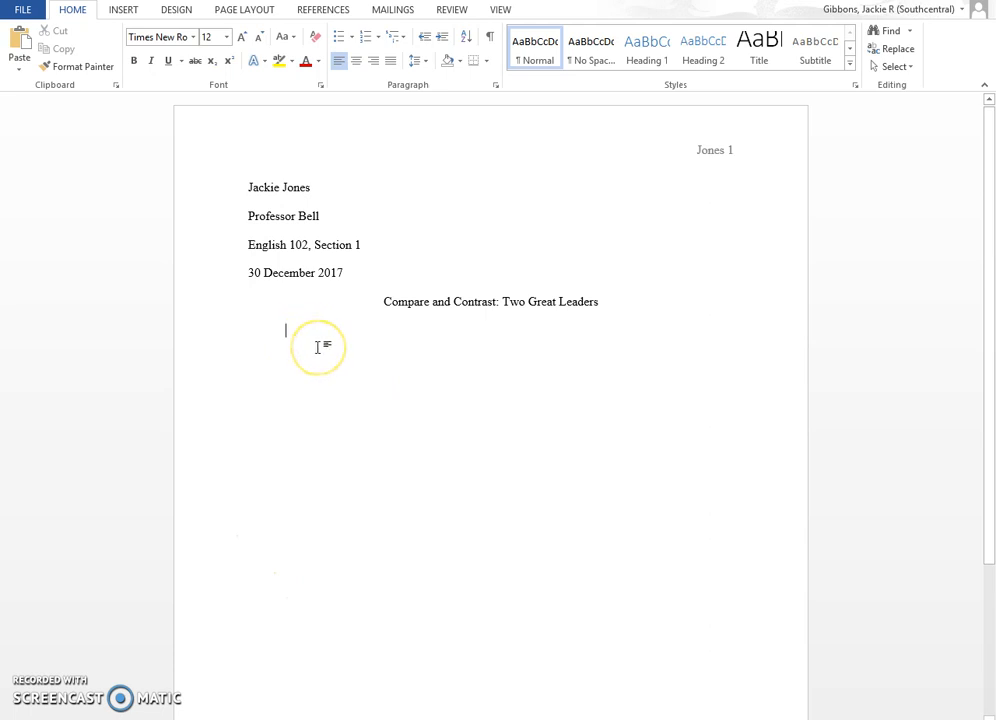
left_click(453, 220)
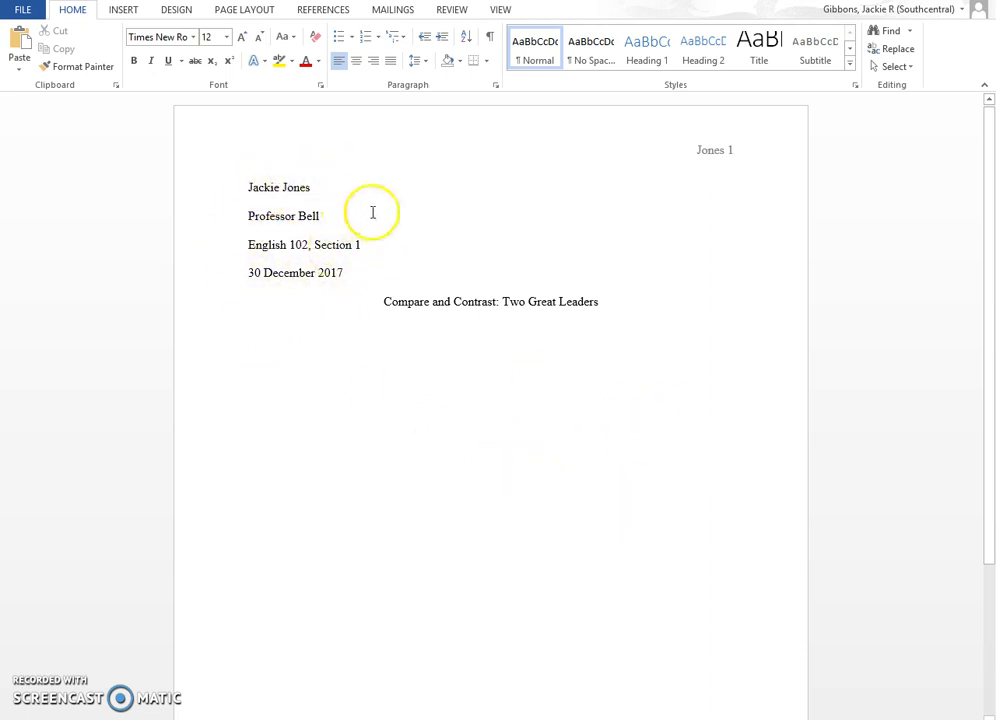
left_click(351, 275)
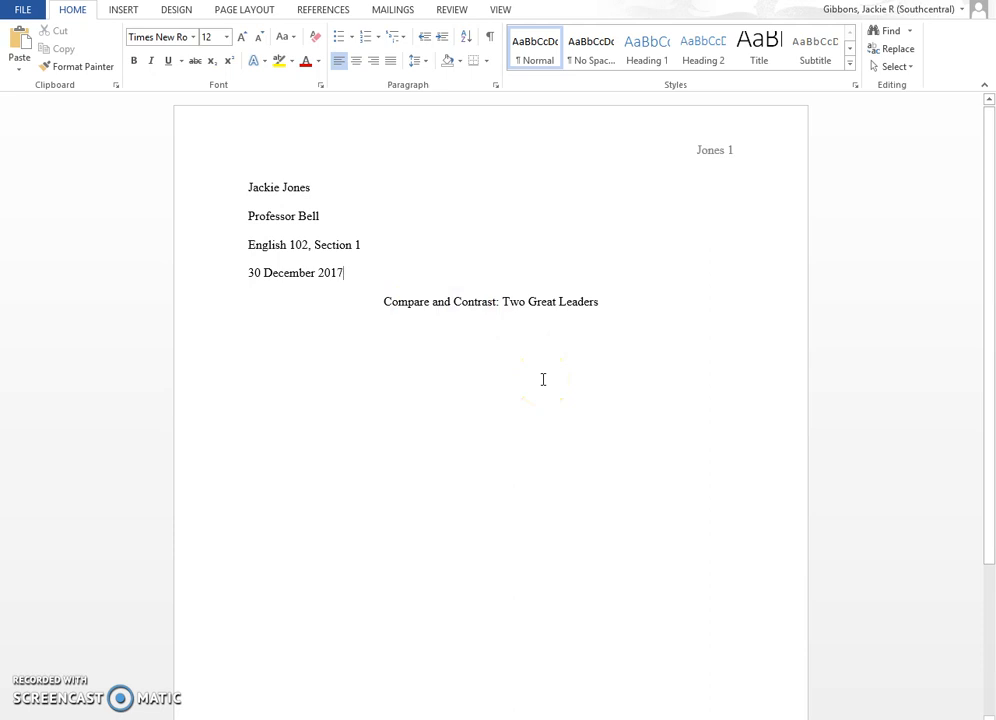
key("Return")
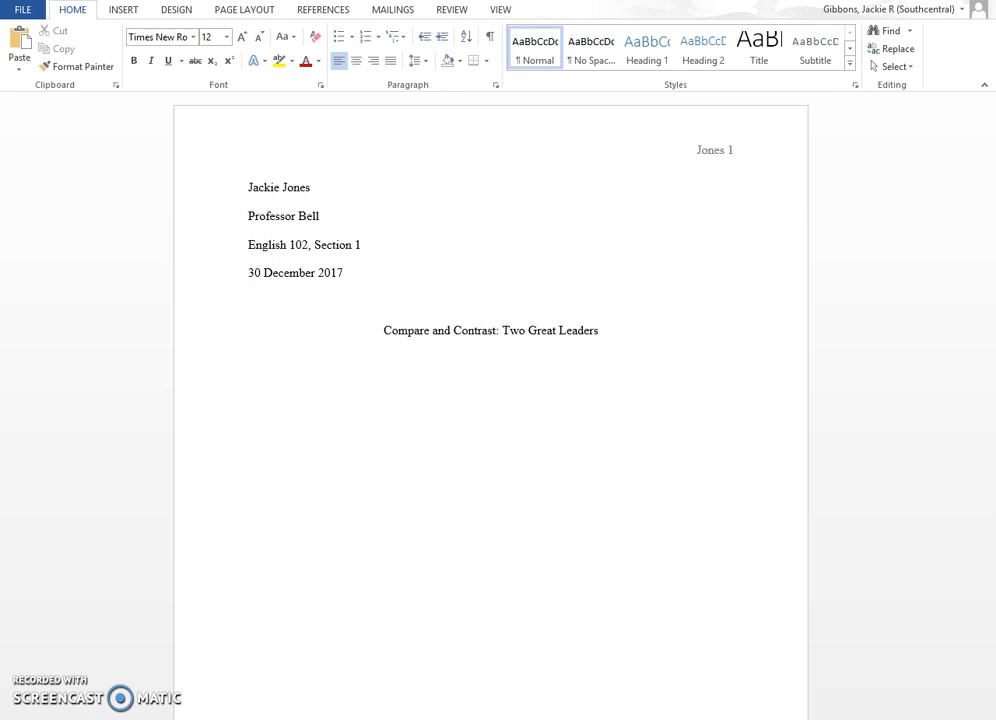
key("Delete")
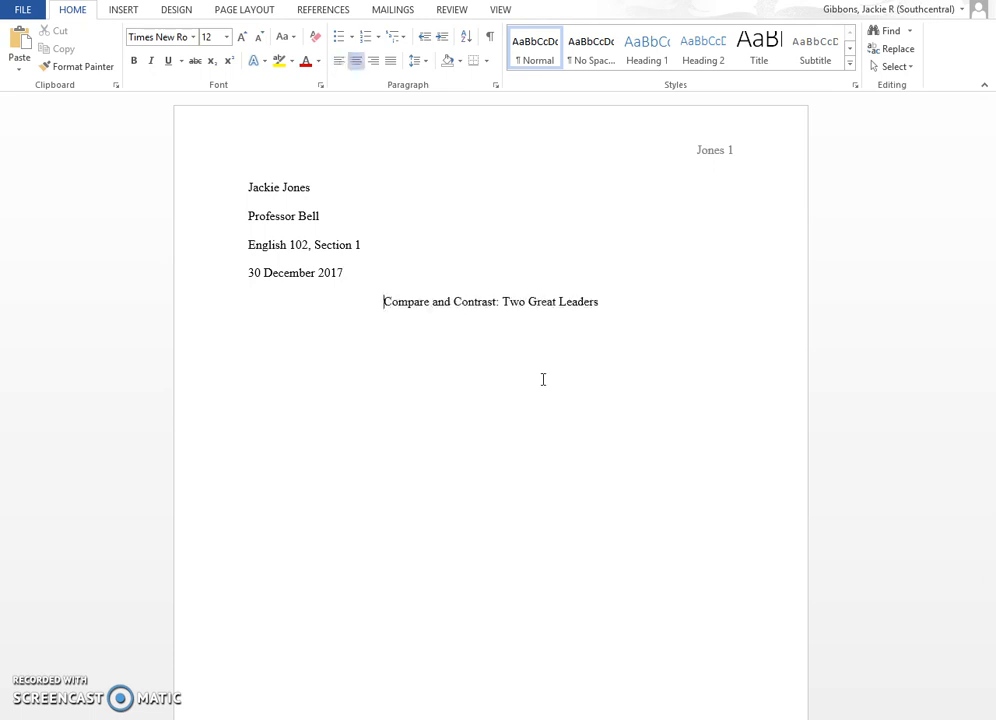
key("Left")
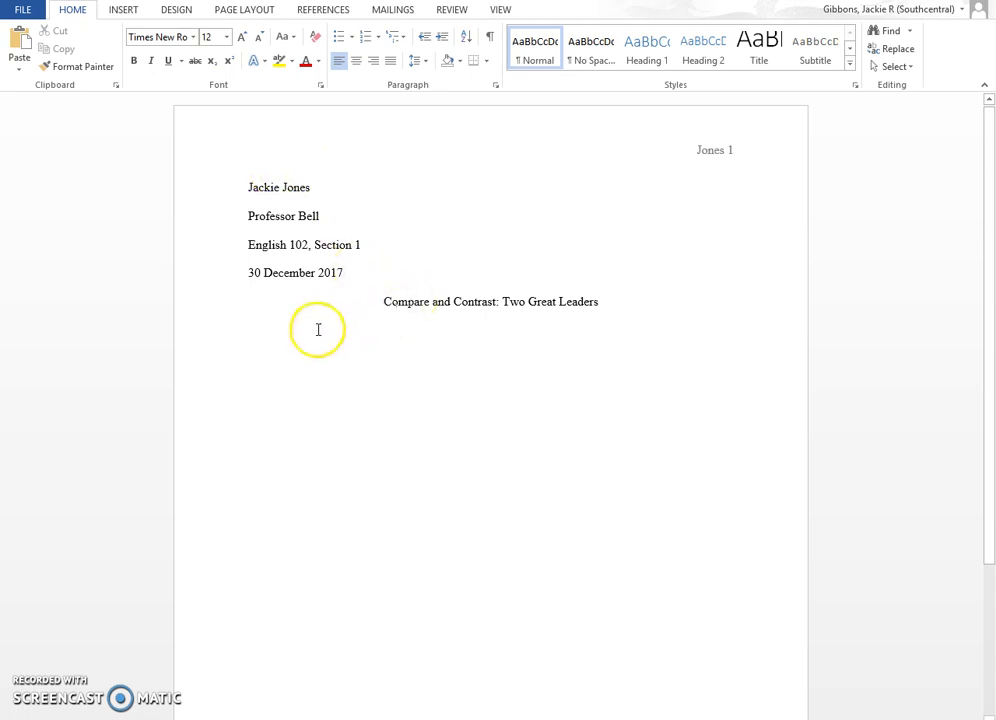
Place the cursor on the indented empty first body line beneath the title
left_click(277, 336)
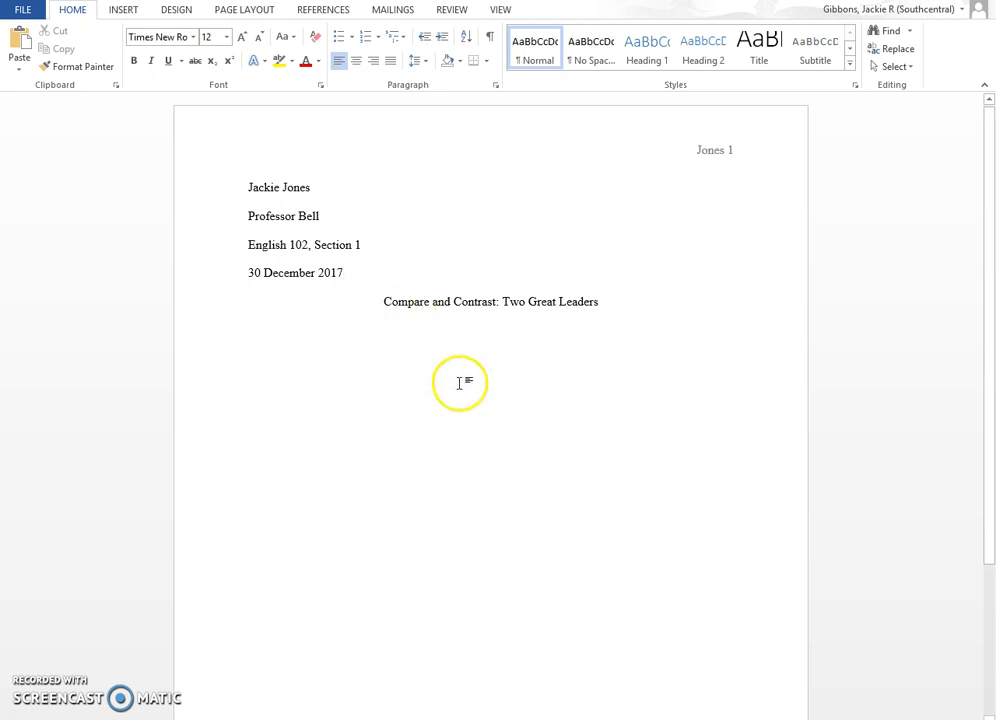
left_click(285, 330)
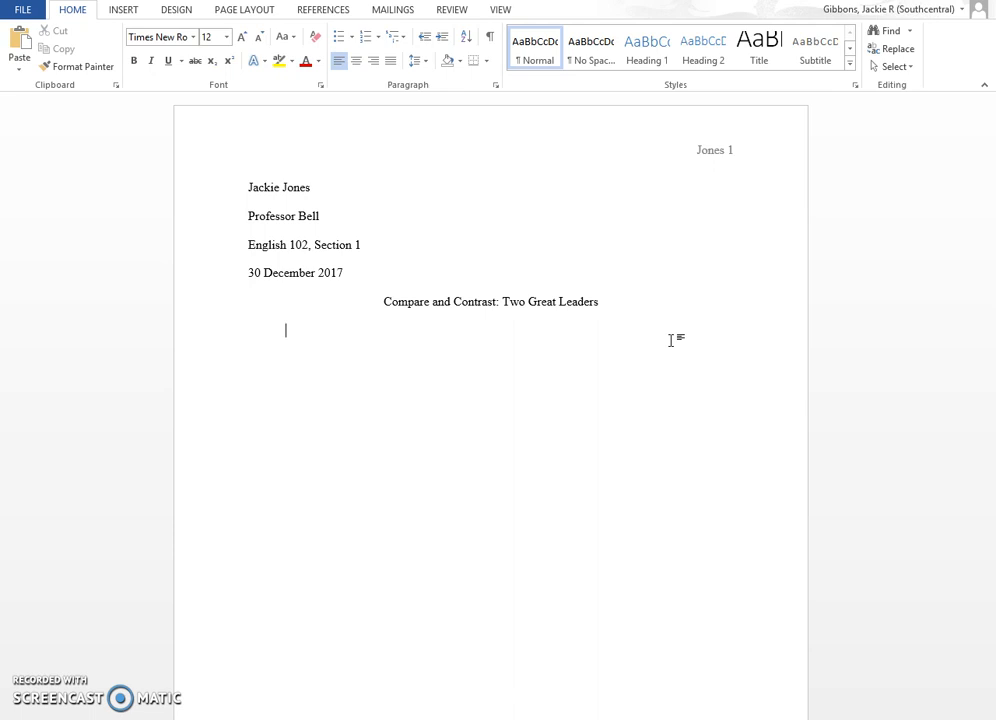
left_click(493, 565)
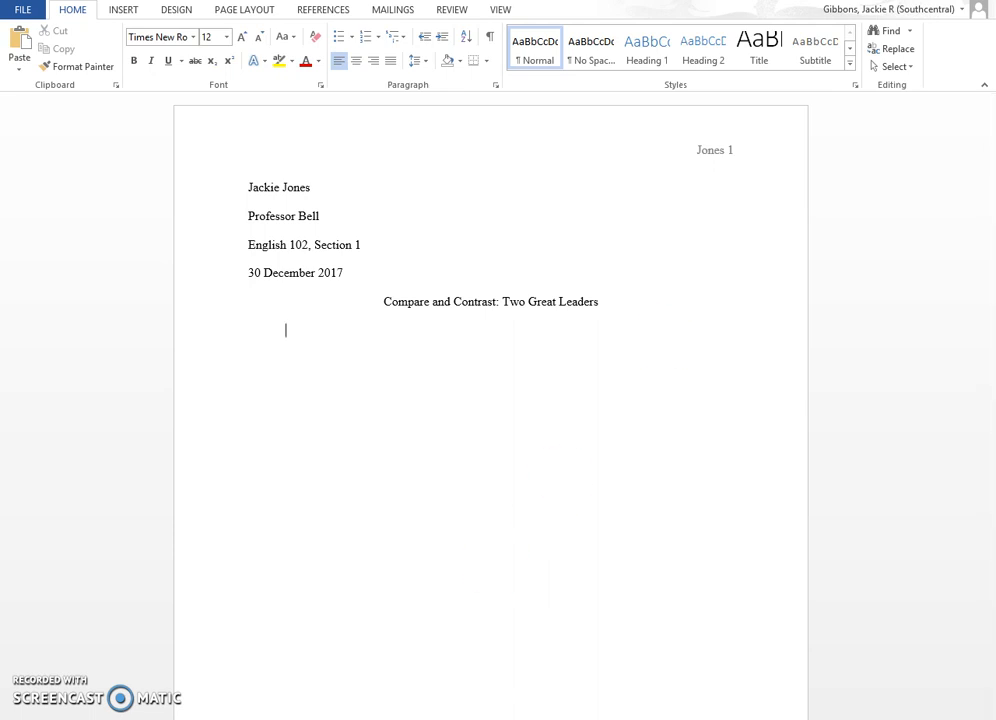